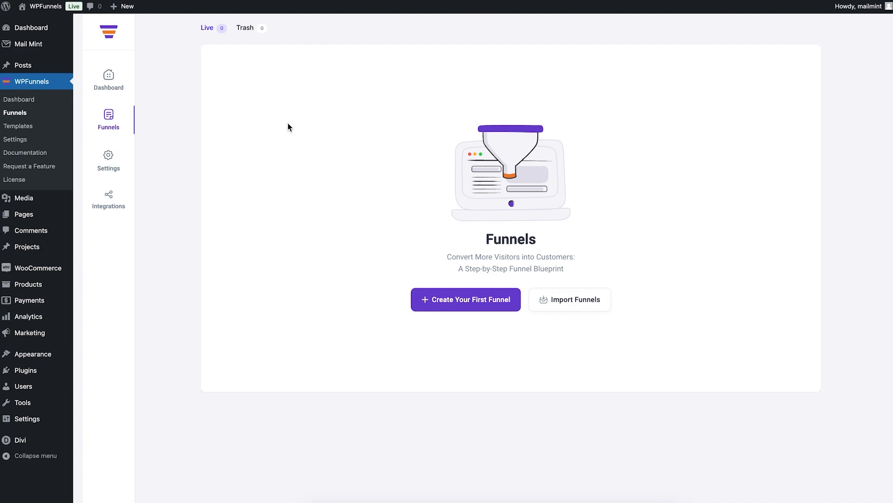
Review WPFunnels general settings (Complete Funnel, Divi builder), then go to Divi's Theme Builder
{"action": "left_click", "coordinate": [112, 168]}
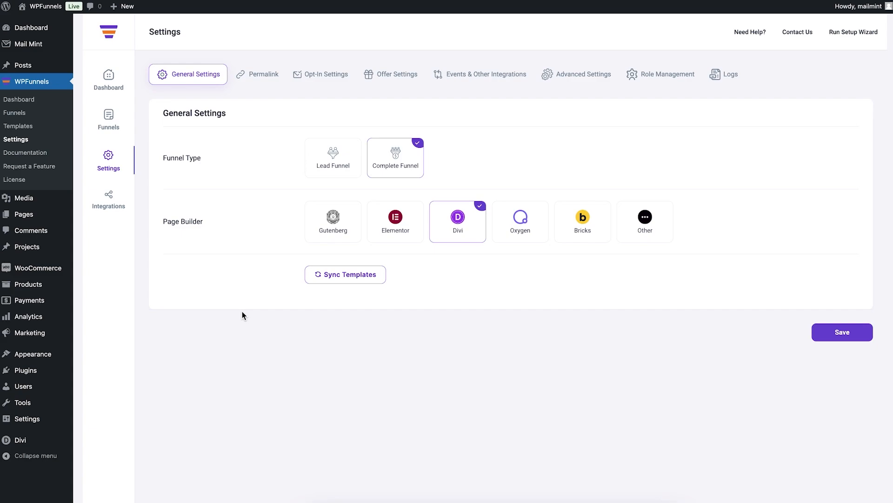
{"action": "mouse_move", "coordinate": [21, 440]}
{"action": "left_click", "coordinate": [111, 436]}
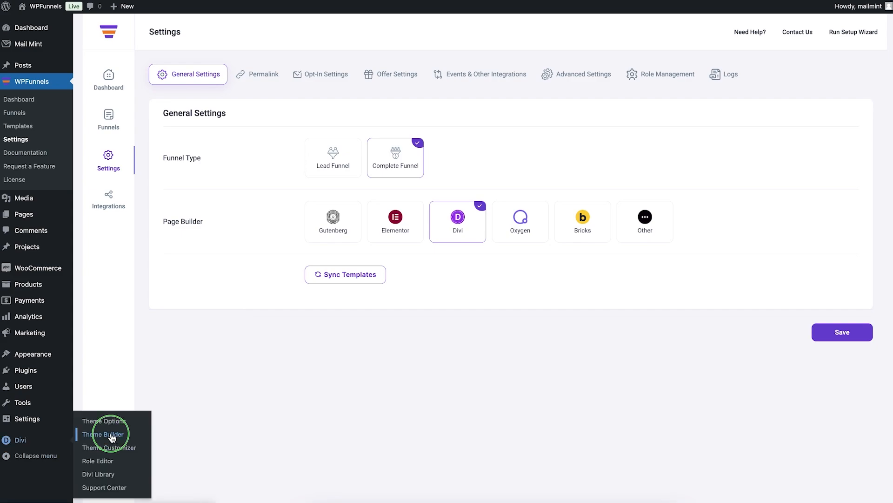
In a new tab, create a Theme Builder template assigned to All Steps and All Funnels
{"action": "right_click", "coordinate": [112, 435]}
{"action": "left_click", "coordinate": [133, 375]}
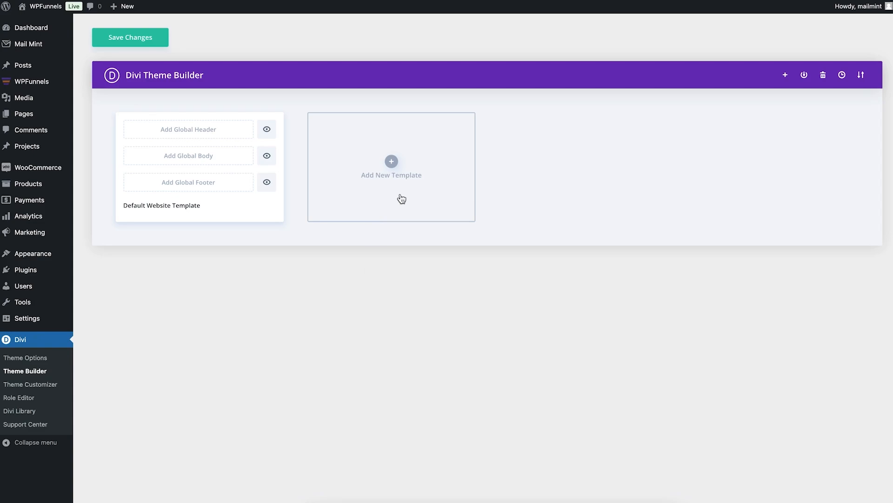
{"action": "left_click", "coordinate": [390, 162]}
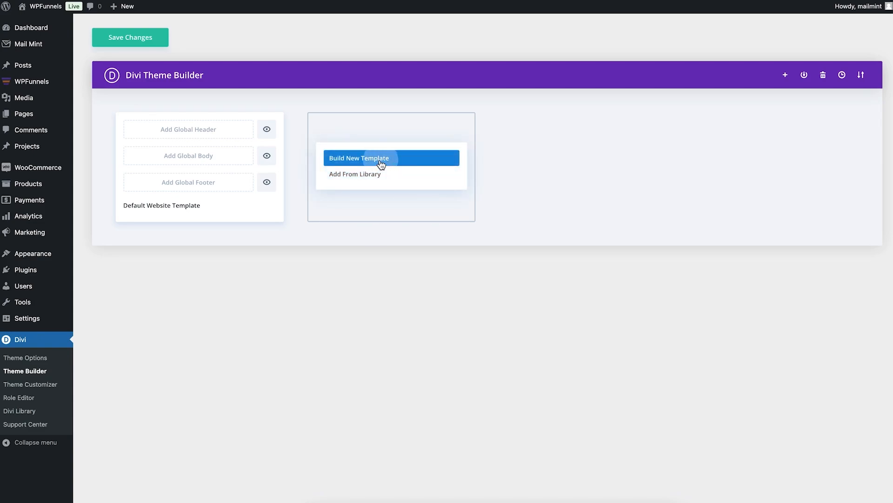
{"action": "left_click", "coordinate": [383, 162]}
{"action": "scroll", "coordinate": [394, 210], "scroll_direction": "down", "scroll_amount": 10}
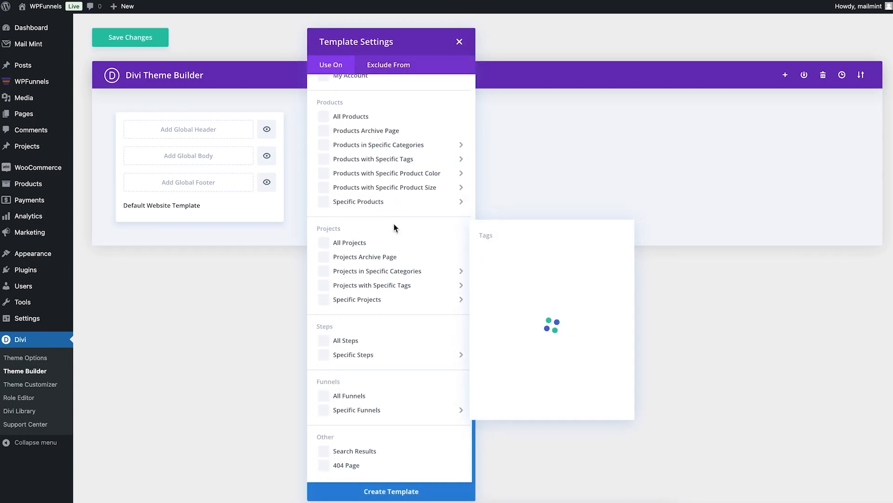
{"action": "left_click", "coordinate": [322, 341]}
{"action": "left_click", "coordinate": [323, 399]}
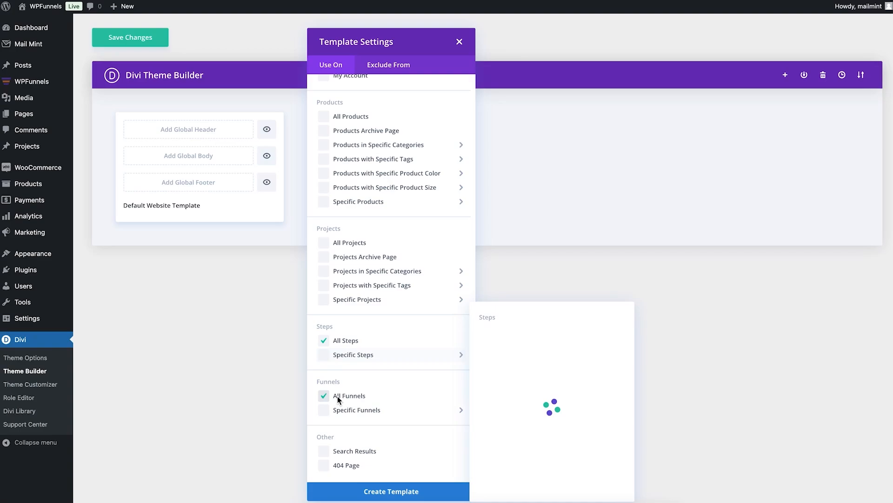
{"action": "left_click", "coordinate": [384, 496]}
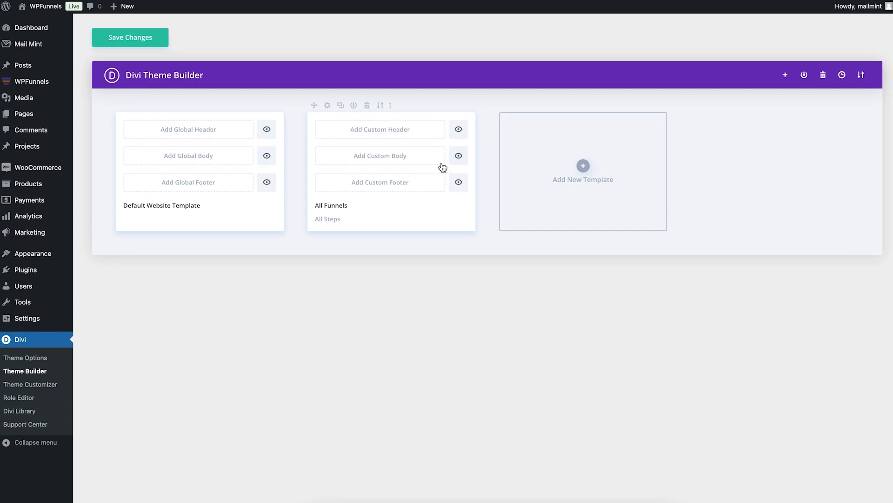
Disable the template's header and footer, save the Theme Builder, and return to WPFunnels settings
{"action": "left_click", "coordinate": [459, 132]}
{"action": "left_click", "coordinate": [458, 184]}
{"action": "left_click", "coordinate": [154, 45]}
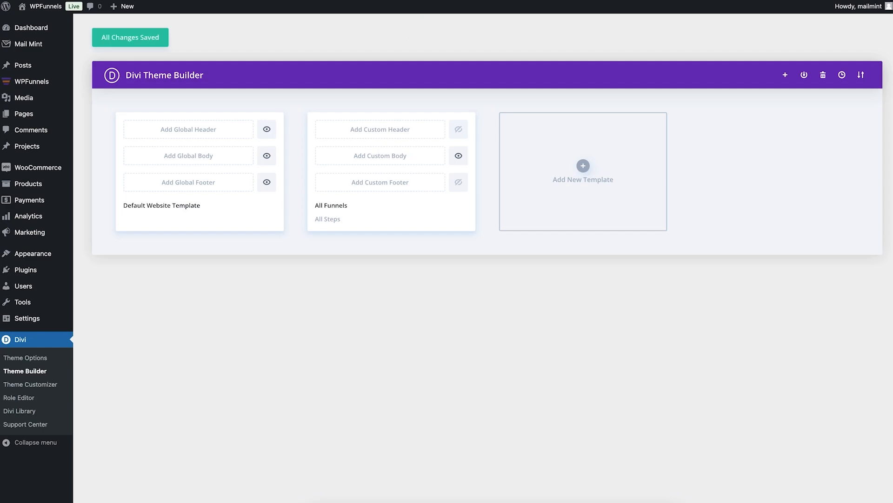
{"action": "left_click", "coordinate": [479, 0]}
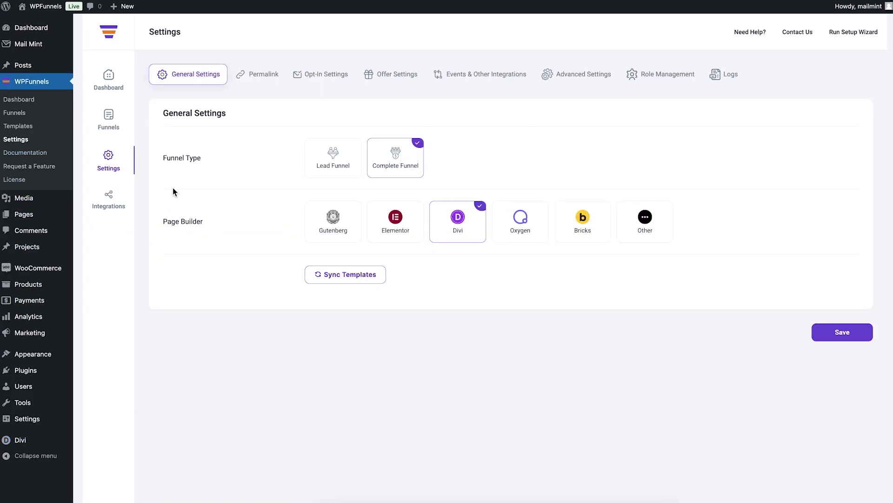
Open Funnels, start the first funnel, and scroll the template gallery down to Life Coach Pro
{"action": "left_click", "coordinate": [112, 125]}
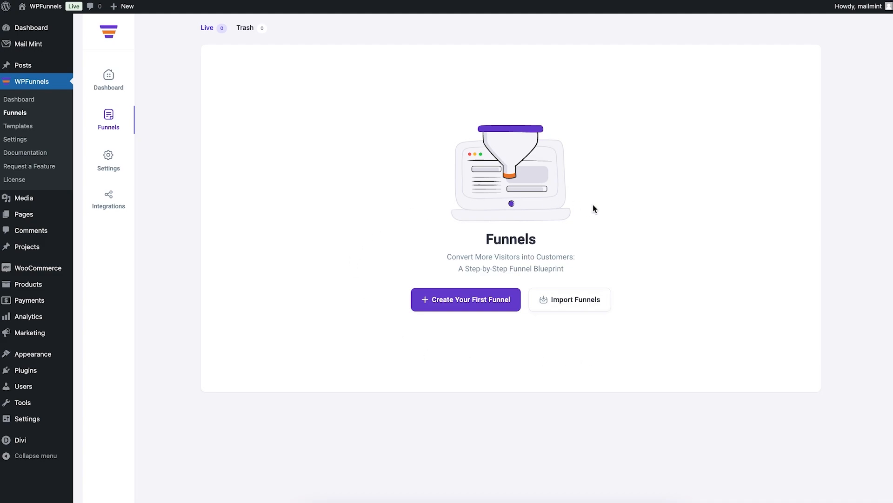
{"action": "left_click", "coordinate": [442, 309]}
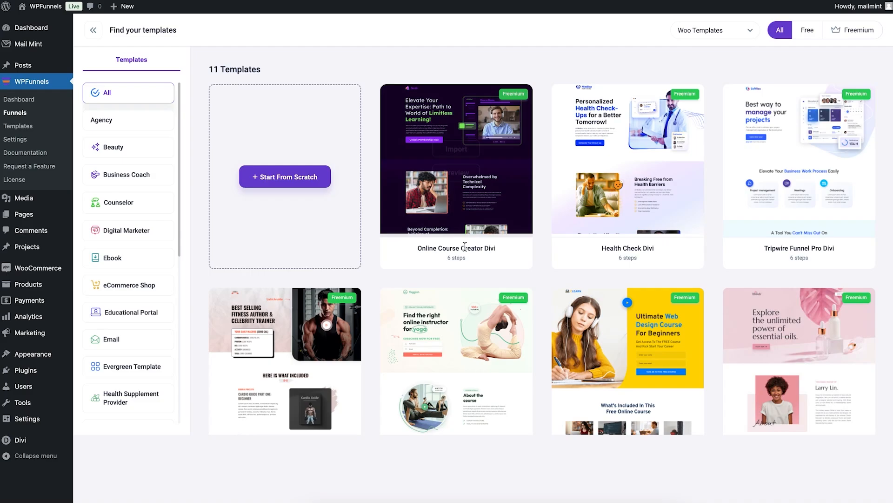
{"action": "scroll", "coordinate": [543, 268], "scroll_direction": "down", "scroll_amount": 3}
{"action": "scroll", "coordinate": [542, 264], "scroll_direction": "down", "scroll_amount": 3}
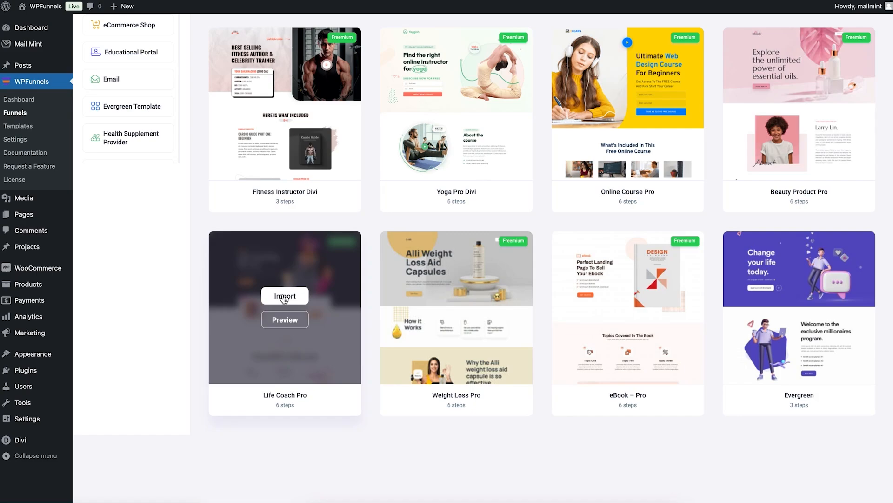
Import the Life Coach Pro template and nudge its funnel canvas slightly right
{"action": "left_click", "coordinate": [285, 298]}
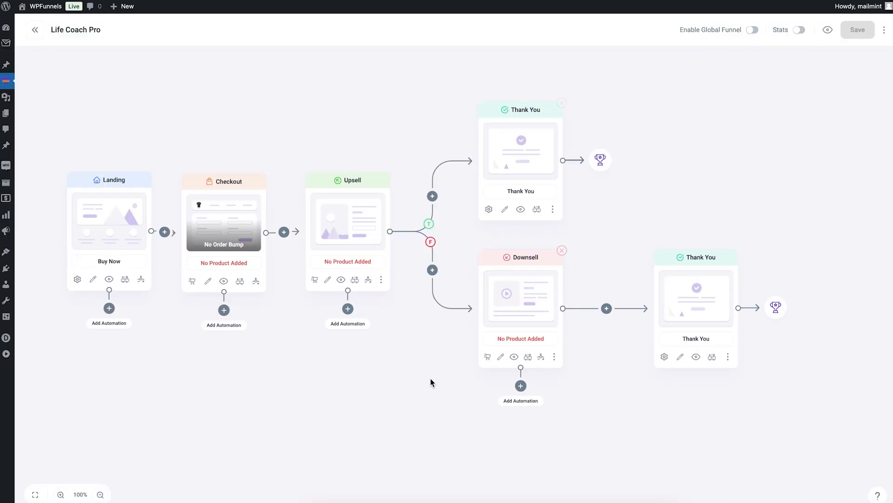
{"action": "left_click_drag", "start_coordinate": [289, 350], "coordinate": [309, 344]}
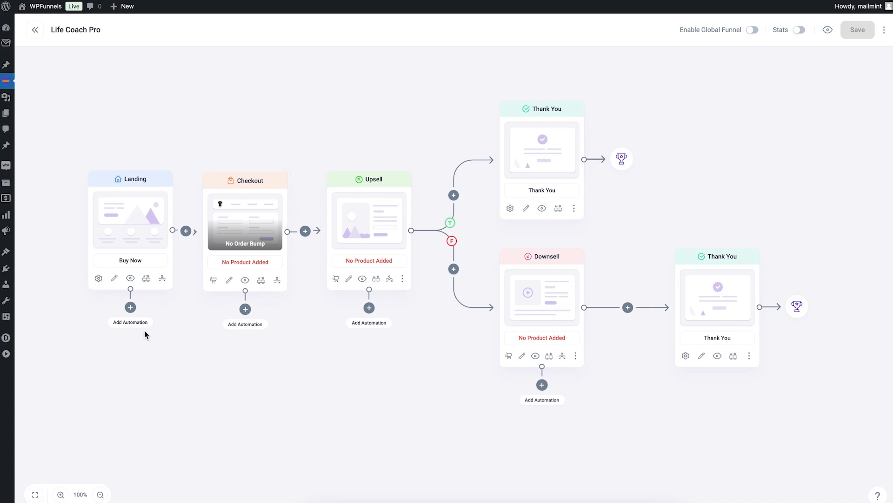
Preview the Life Coach Landing step page and scroll through its content
{"action": "left_click", "coordinate": [130, 278]}
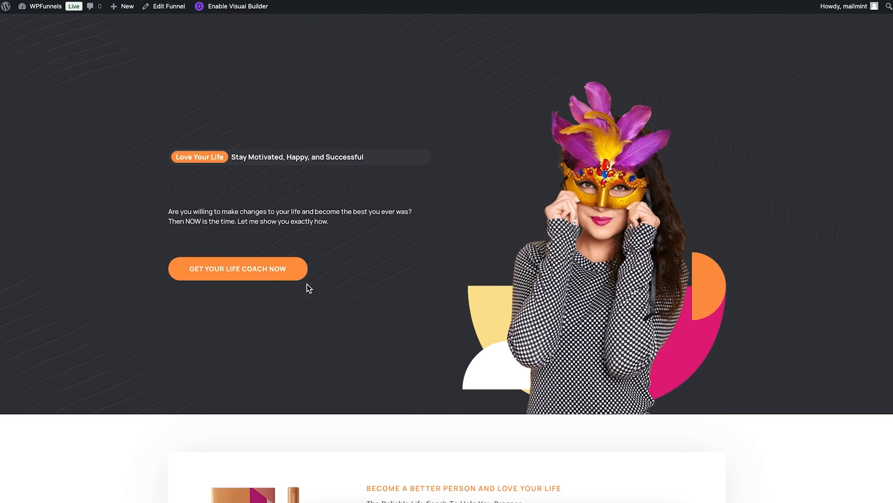
{"action": "scroll", "coordinate": [440, 83], "scroll_direction": "down", "scroll_amount": 15}
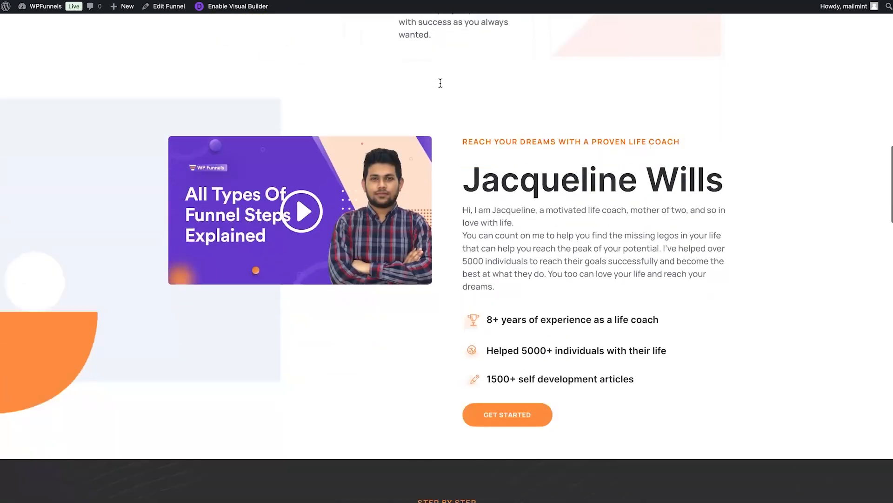
{"action": "scroll", "coordinate": [440, 83], "scroll_direction": "down", "scroll_amount": 20}
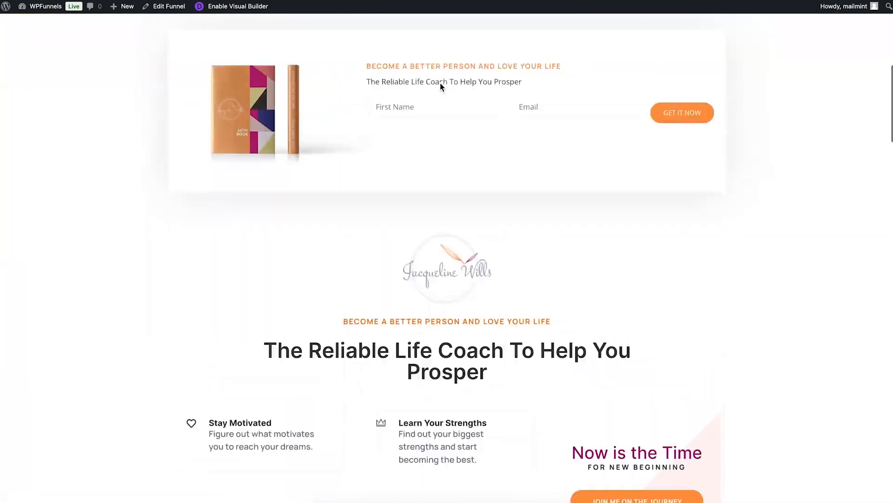
{"action": "scroll", "coordinate": [440, 83], "scroll_direction": "up", "scroll_amount": 10}
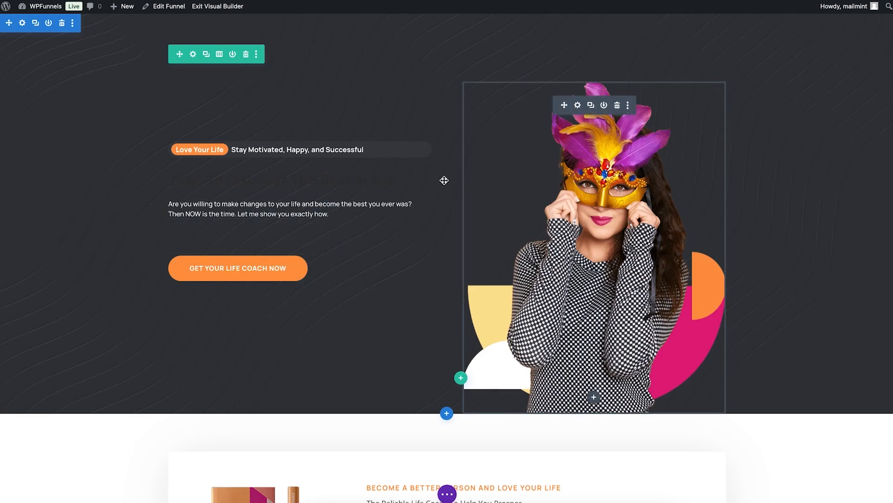
{"action": "left_click", "coordinate": [363, 210]}
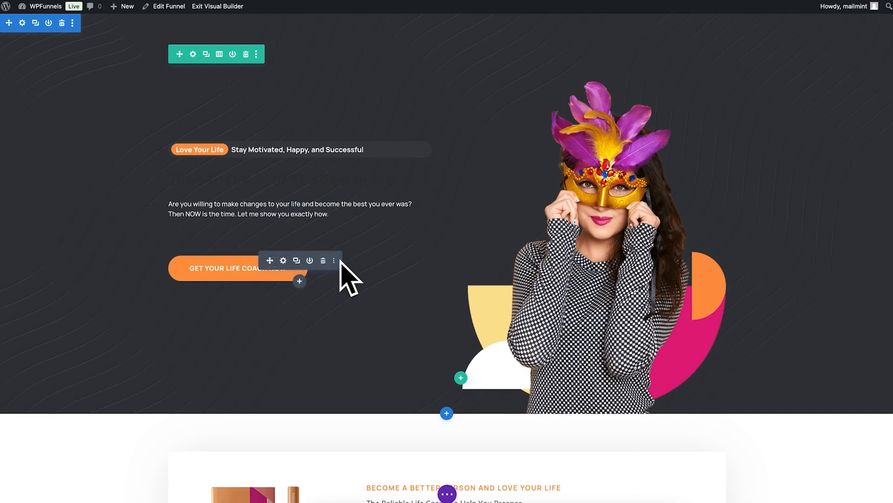
{"action": "left_click", "coordinate": [300, 281]}
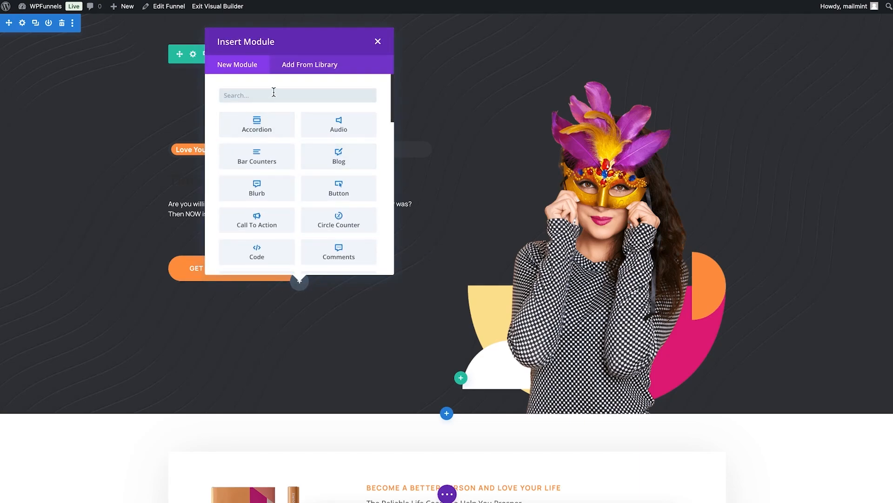
{"action": "type", "text": "wpf"}
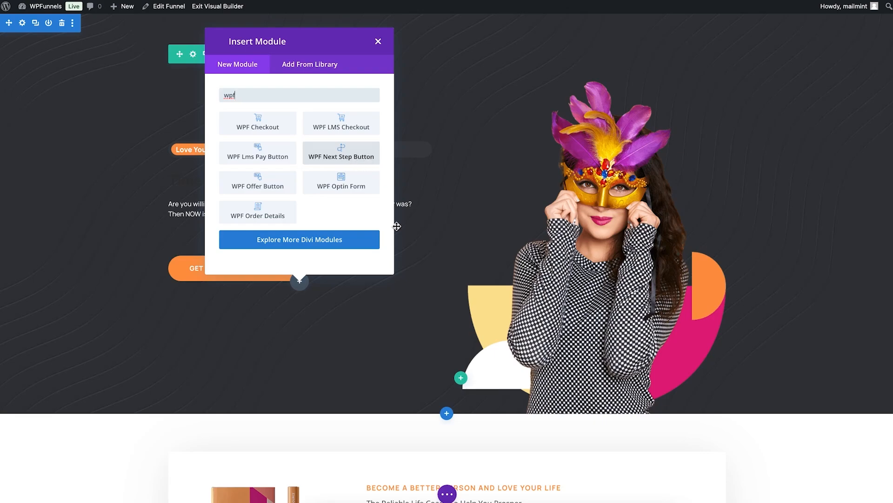
{"action": "left_click", "coordinate": [418, 279]}
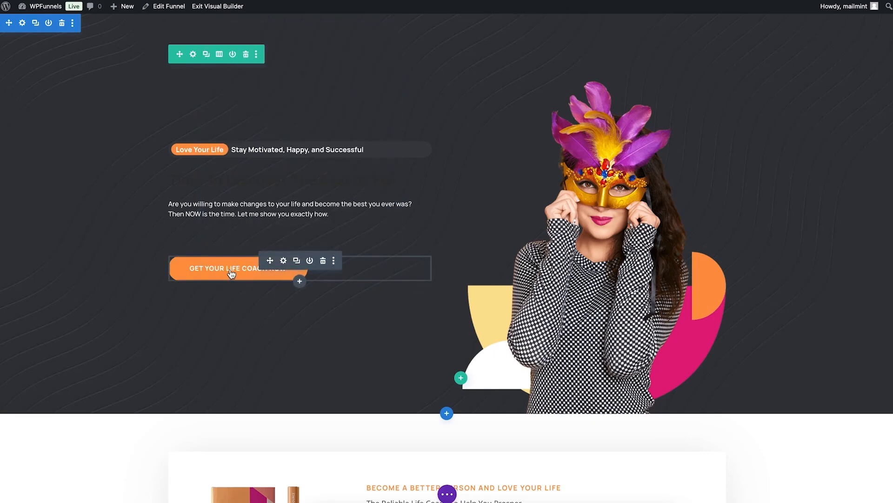
{"action": "left_click", "coordinate": [284, 262]}
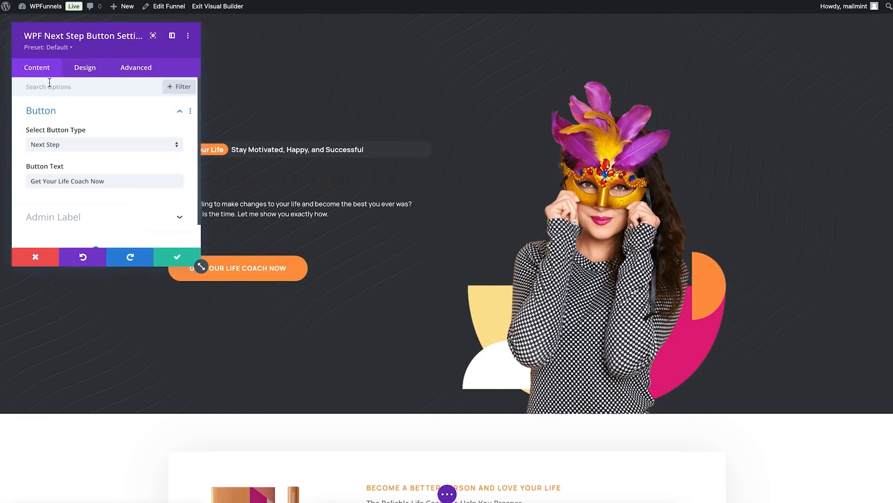
{"action": "scroll", "coordinate": [65, 155], "scroll_direction": "down", "scroll_amount": 1}
{"action": "scroll", "coordinate": [65, 155], "scroll_direction": "down", "scroll_amount": 1}
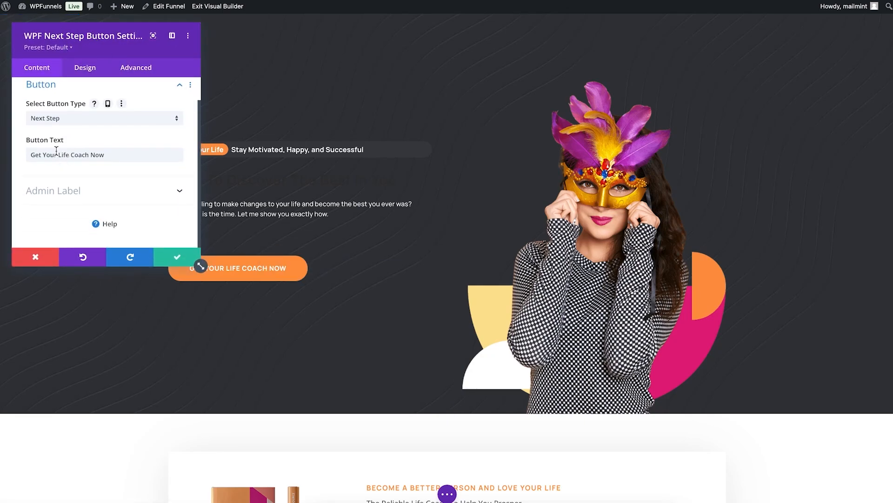
{"action": "left_click", "coordinate": [85, 68]}
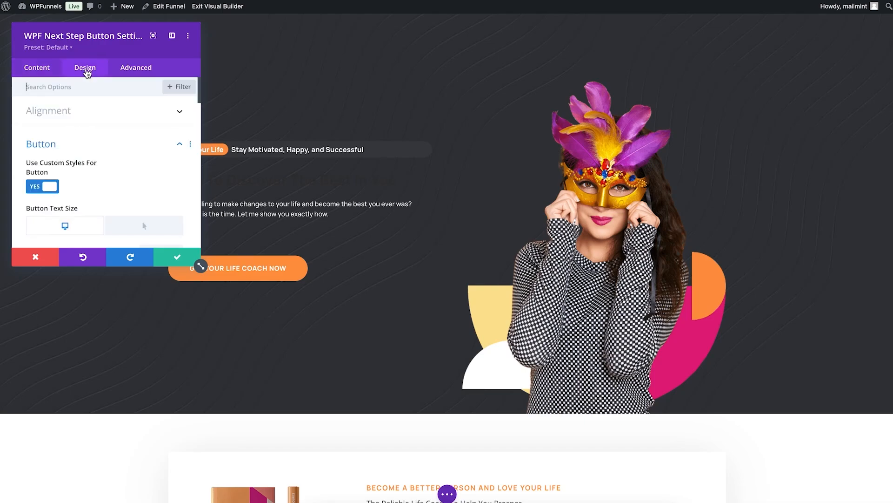
{"action": "scroll", "coordinate": [110, 172], "scroll_direction": "down", "scroll_amount": 5}
{"action": "scroll", "coordinate": [110, 172], "scroll_direction": "up", "scroll_amount": 5}
{"action": "left_click", "coordinate": [29, 259]}
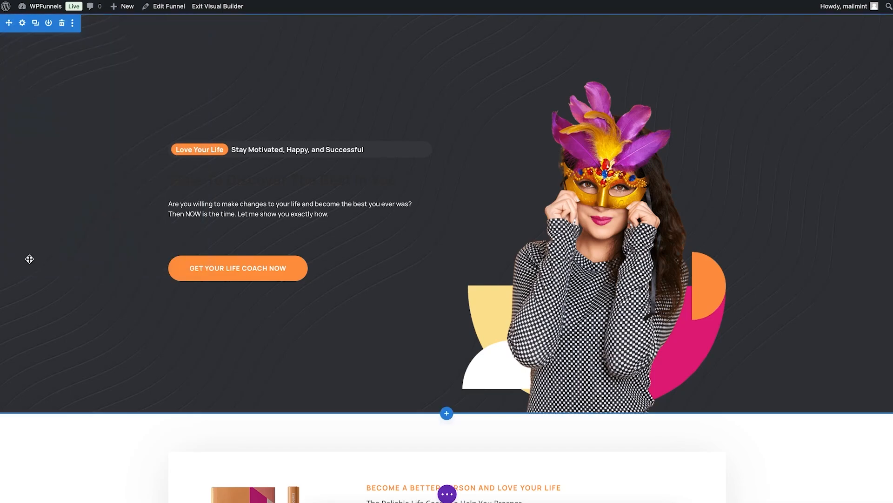
Inspect the WPF Optin Form module's Content and Design settings, then close them without changes
{"action": "scroll", "coordinate": [29, 259], "scroll_direction": "down", "scroll_amount": 4}
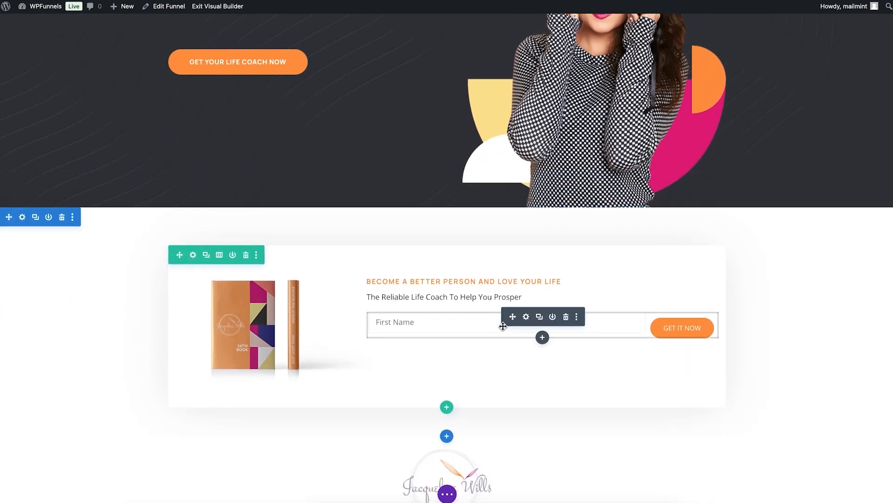
{"action": "left_click", "coordinate": [526, 317]}
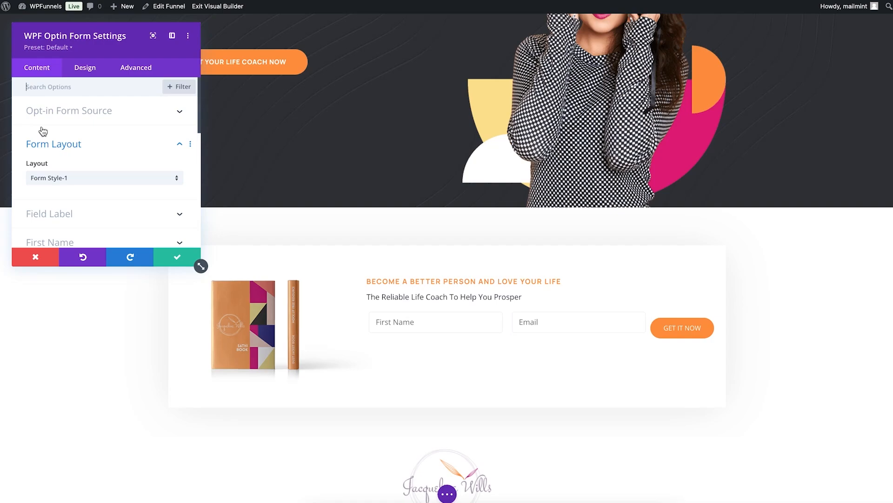
{"action": "scroll", "coordinate": [156, 160], "scroll_direction": "down", "scroll_amount": 3}
{"action": "scroll", "coordinate": [155, 160], "scroll_direction": "down", "scroll_amount": 5}
{"action": "scroll", "coordinate": [155, 159], "scroll_direction": "up", "scroll_amount": 8}
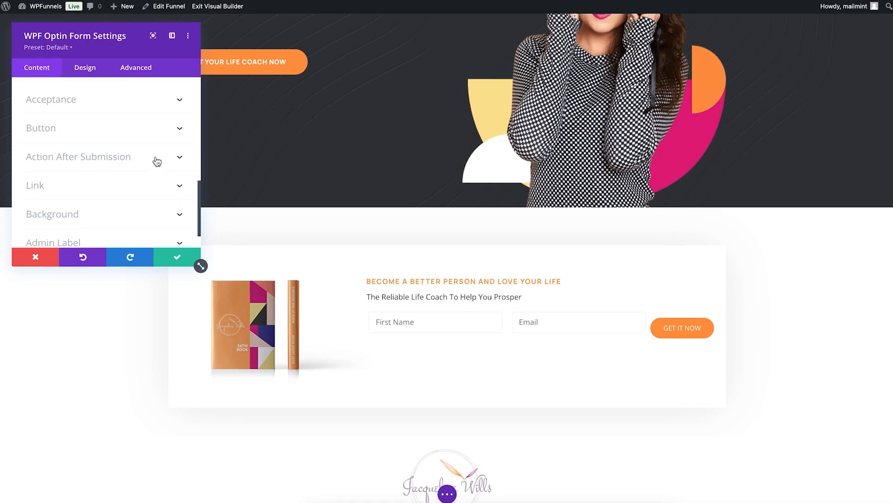
{"action": "left_click", "coordinate": [99, 73]}
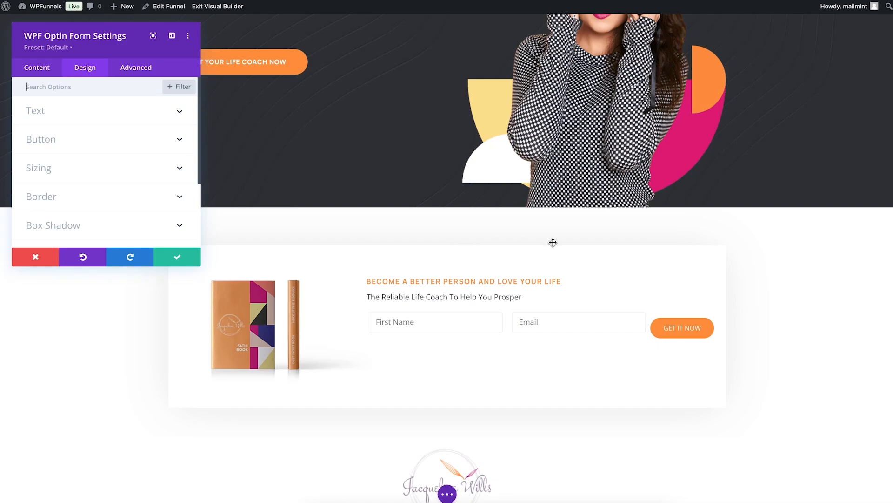
{"action": "left_click", "coordinate": [43, 255]}
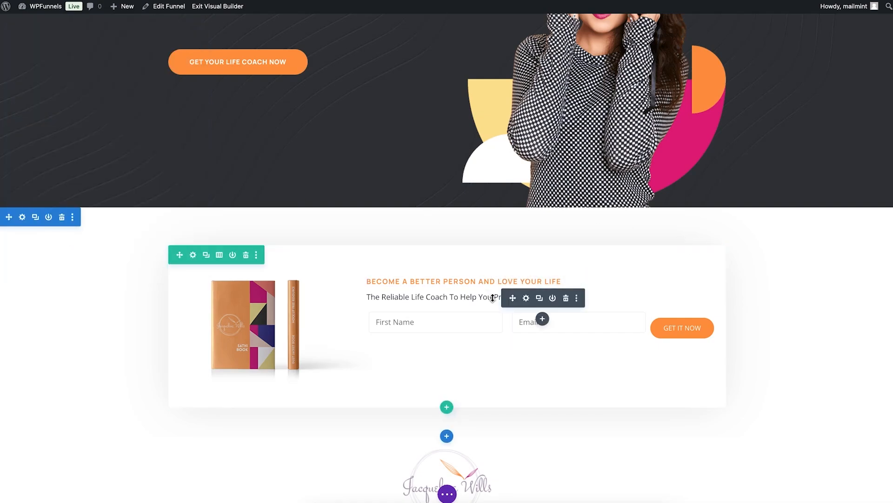
{"action": "scroll", "coordinate": [493, 298], "scroll_direction": "up", "scroll_amount": 5}
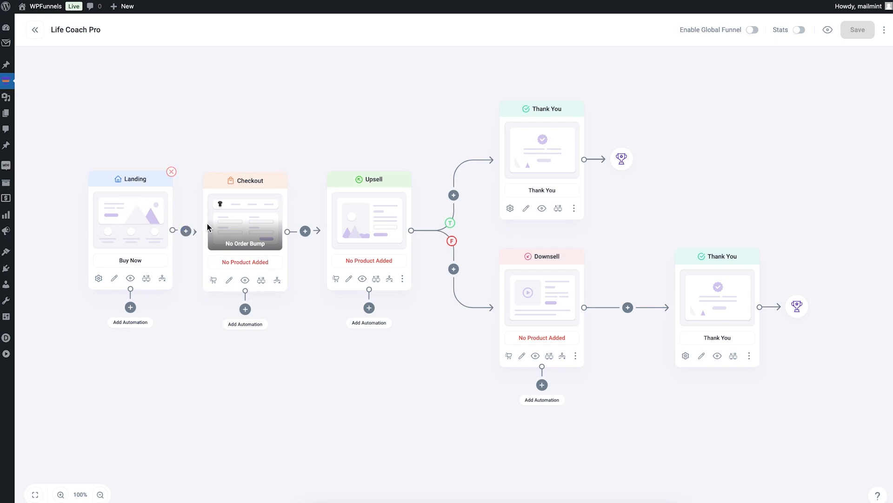
Add 90 Days Fitness Training Course ($300.00), found by searching 'cour', to the Checkout step and save
{"action": "left_click", "coordinate": [213, 281]}
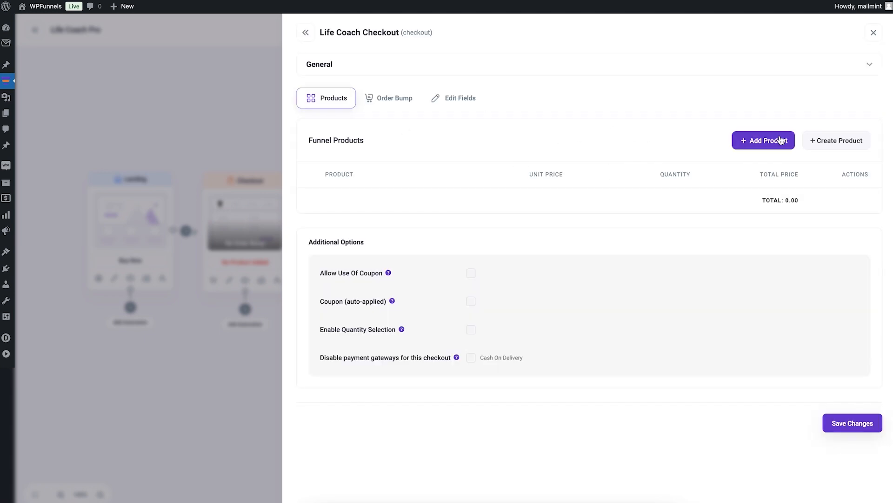
{"action": "left_click", "coordinate": [750, 139]}
{"action": "left_click", "coordinate": [405, 254]}
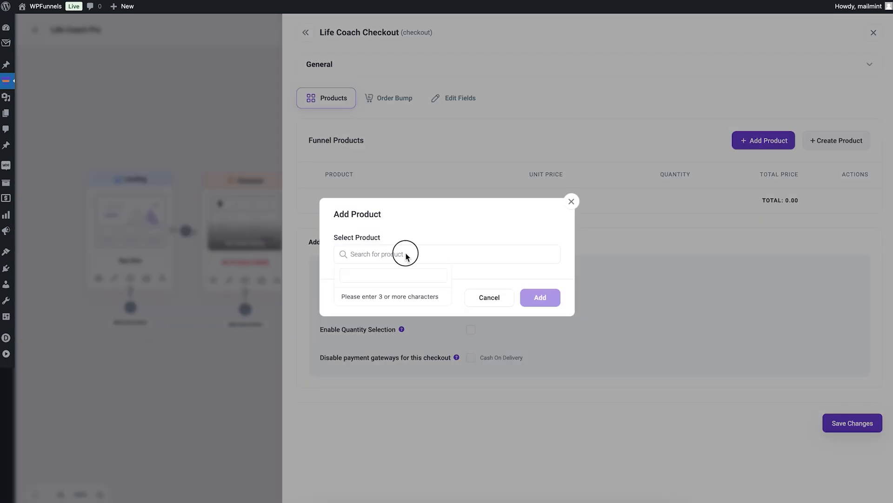
{"action": "type", "text": "cour"}
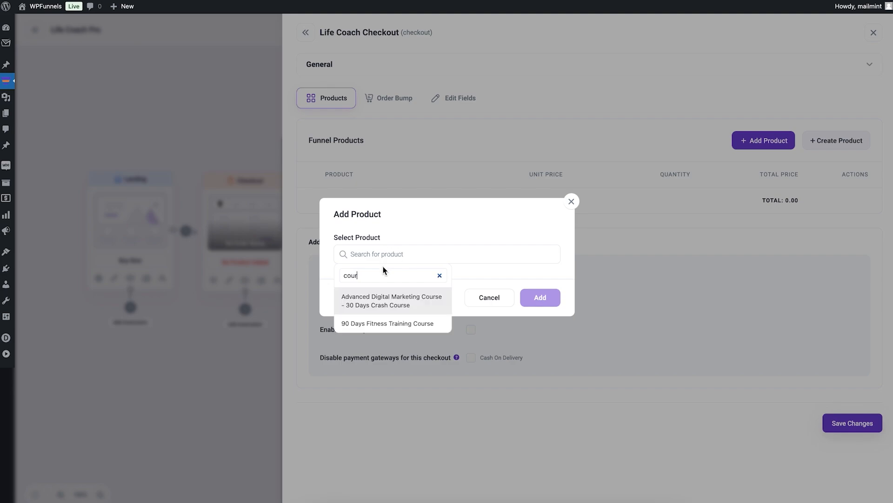
{"action": "left_click", "coordinate": [407, 327]}
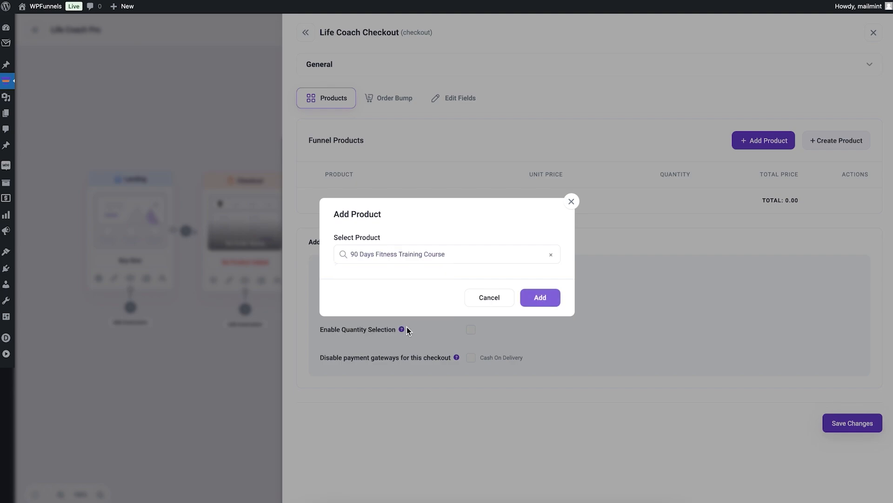
{"action": "left_click", "coordinate": [548, 303]}
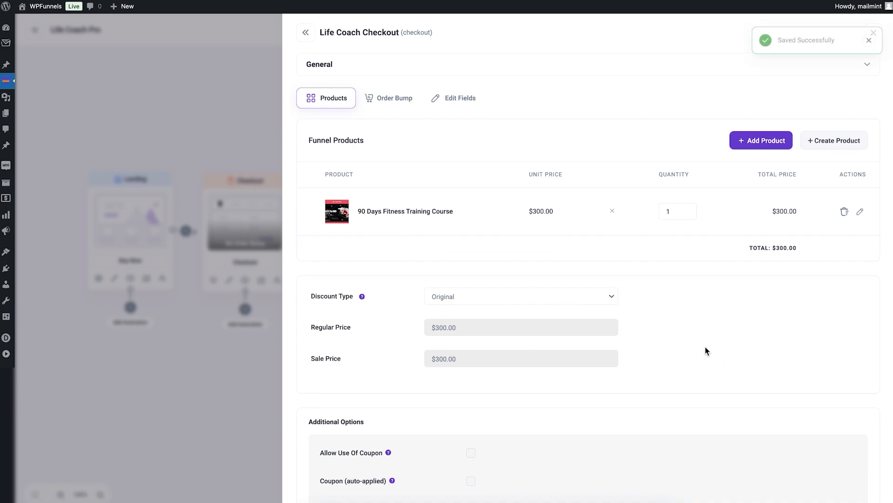
{"action": "scroll", "coordinate": [706, 351], "scroll_direction": "down", "scroll_amount": 3}
{"action": "left_click", "coordinate": [831, 493]}
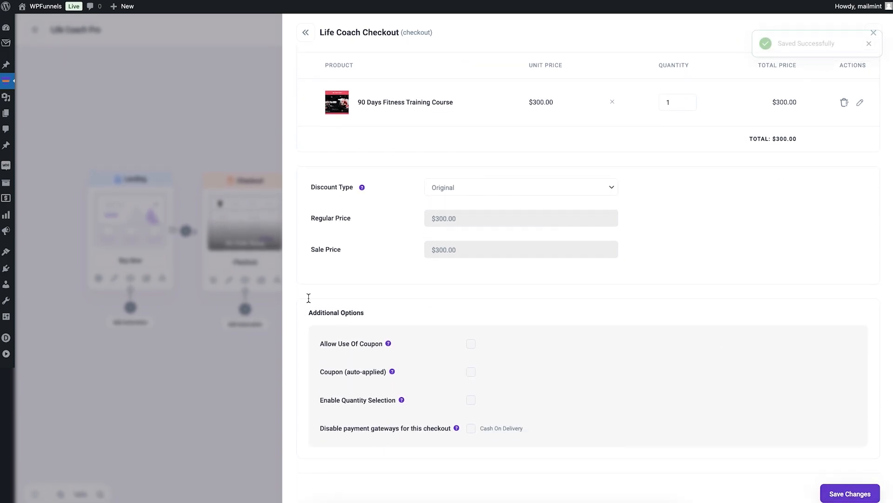
{"action": "left_click", "coordinate": [241, 247]}
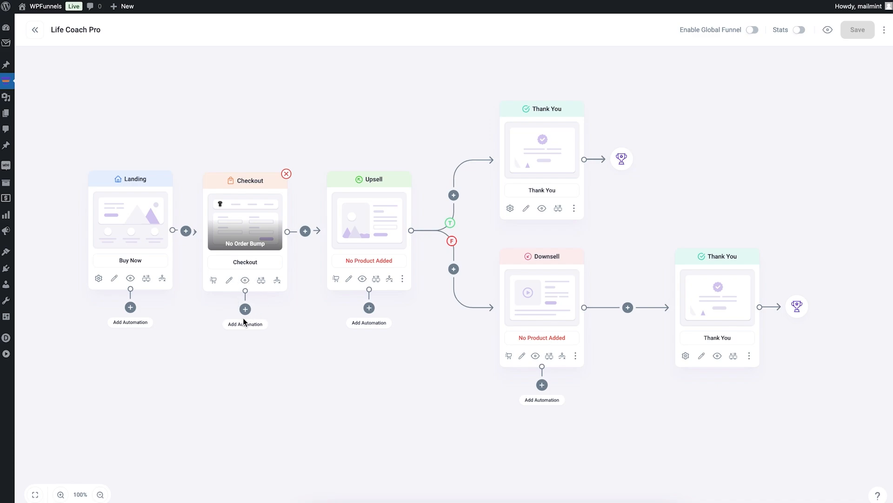
{"action": "left_click", "coordinate": [246, 281]}
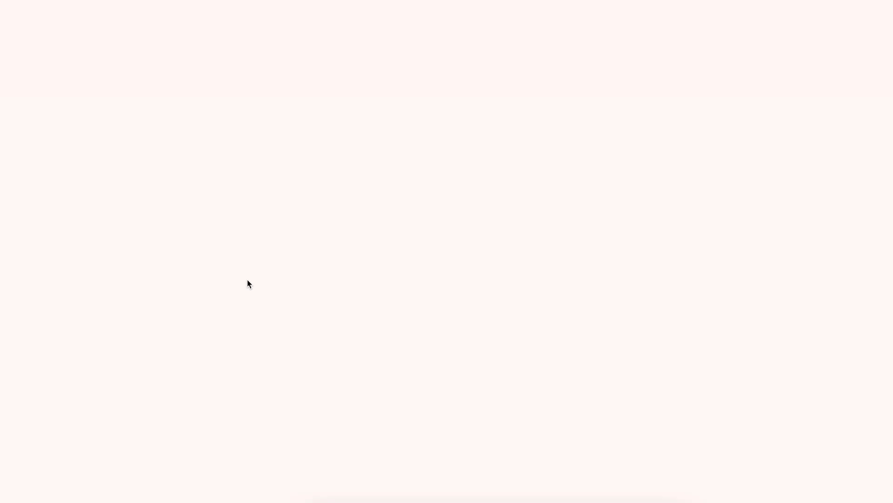
{"action": "scroll", "coordinate": [345, 250], "scroll_direction": "down", "scroll_amount": 10}
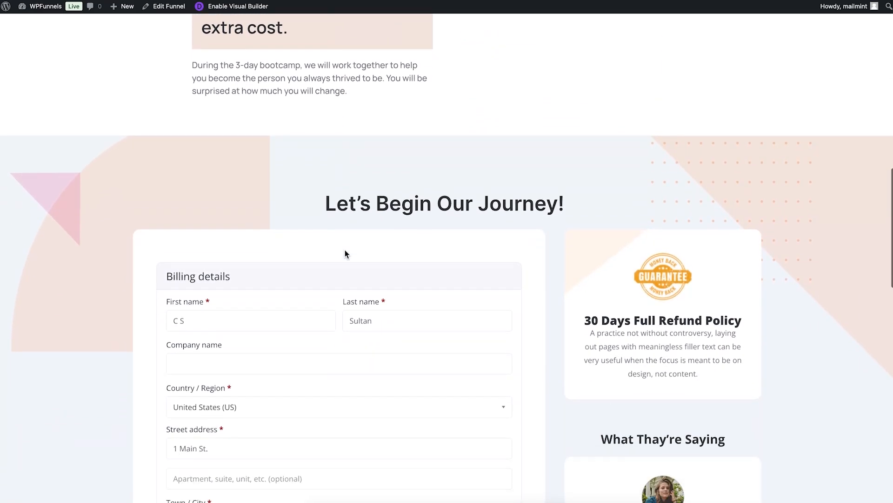
{"action": "scroll", "coordinate": [346, 254], "scroll_direction": "down", "scroll_amount": 8}
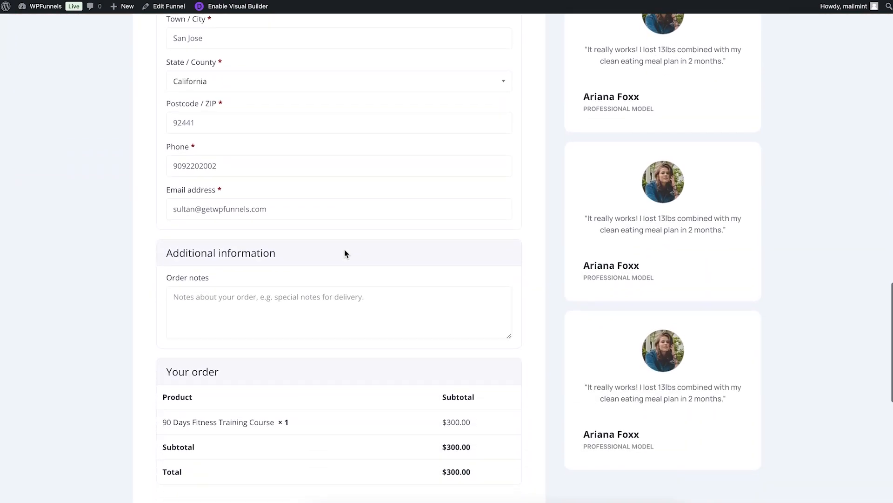
{"action": "scroll", "coordinate": [345, 254], "scroll_direction": "down", "scroll_amount": 3}
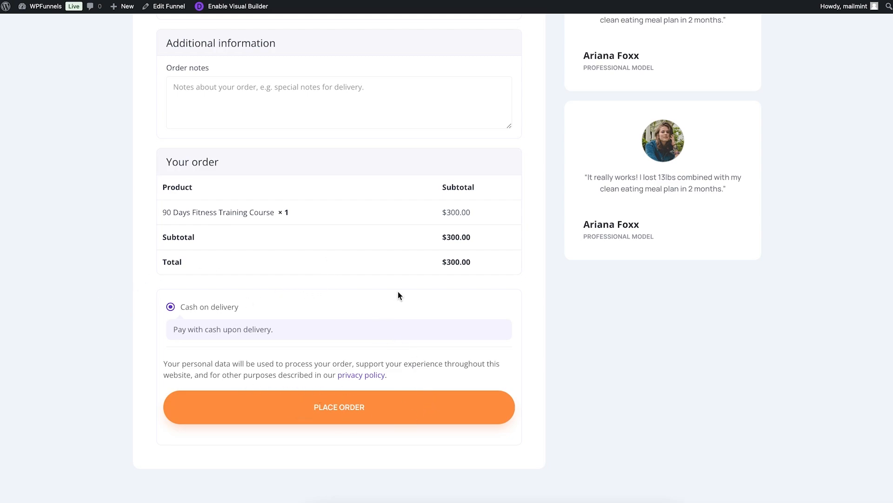
{"action": "scroll", "coordinate": [528, 192], "scroll_direction": "up", "scroll_amount": 10}
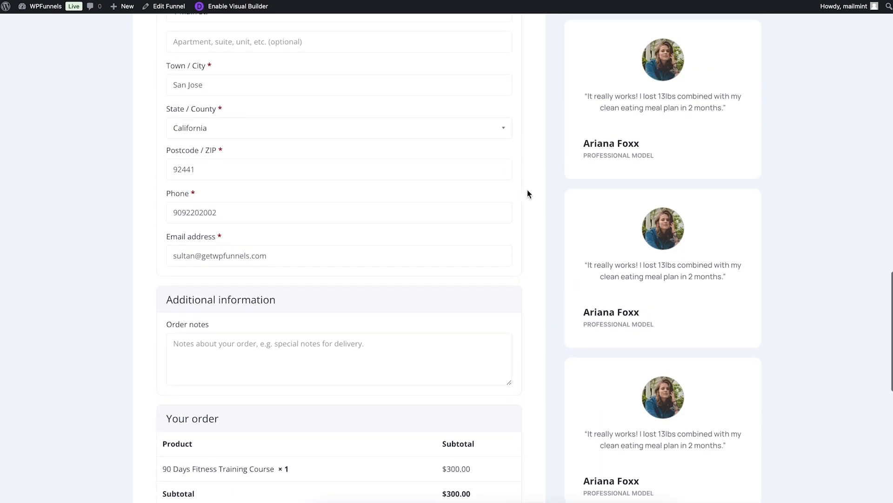
{"action": "scroll", "coordinate": [527, 189], "scroll_direction": "up", "scroll_amount": 2}
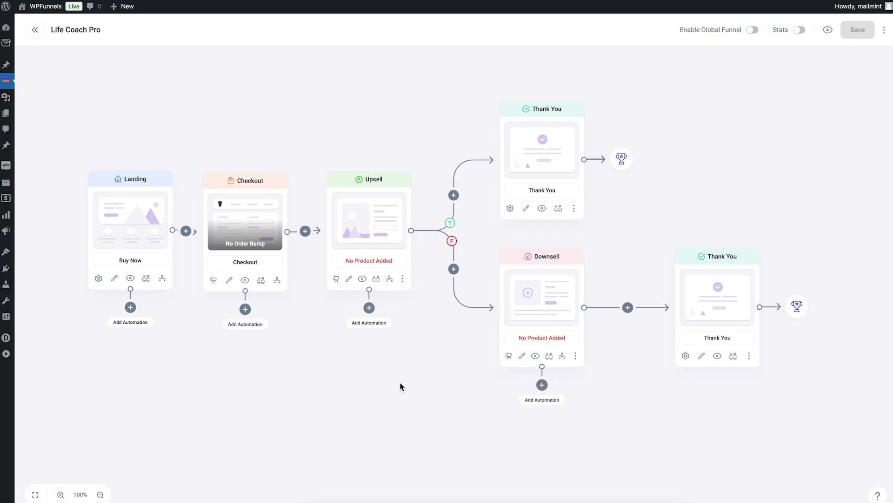
Go back to the funnel list, add a new funnel, and choose Start From Scratch
{"action": "left_click", "coordinate": [35, 31]}
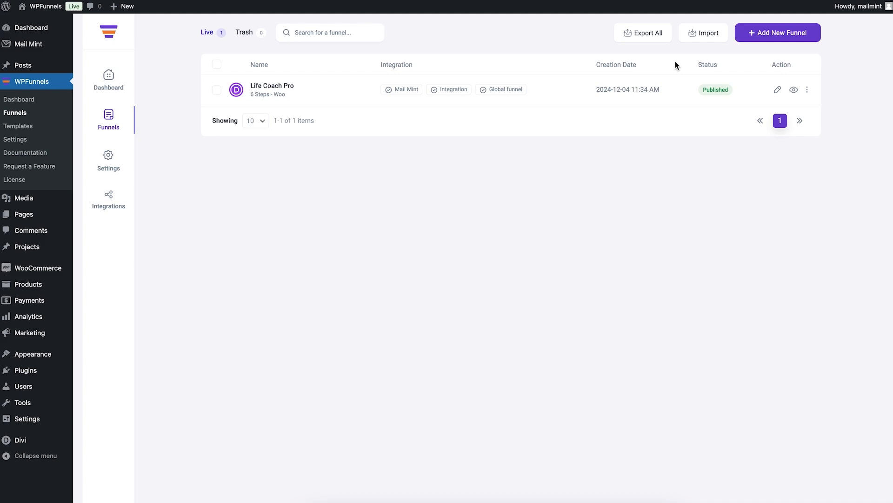
{"action": "left_click", "coordinate": [761, 33]}
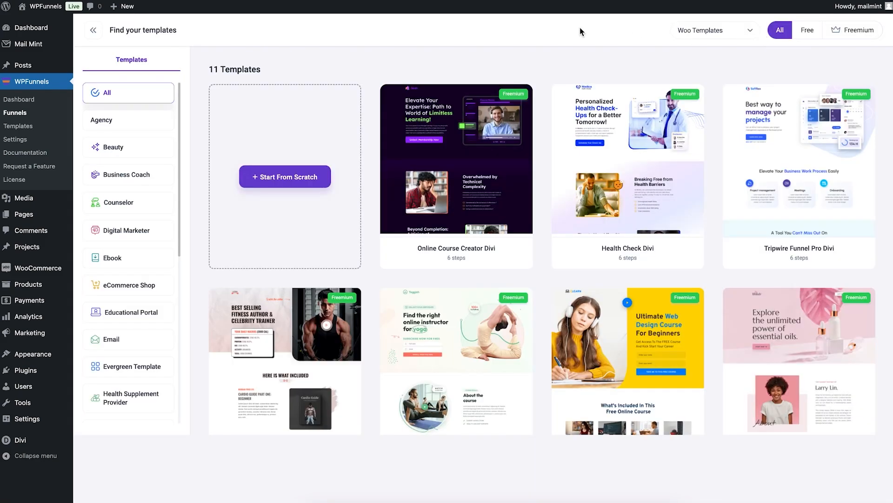
{"action": "left_click", "coordinate": [297, 178]}
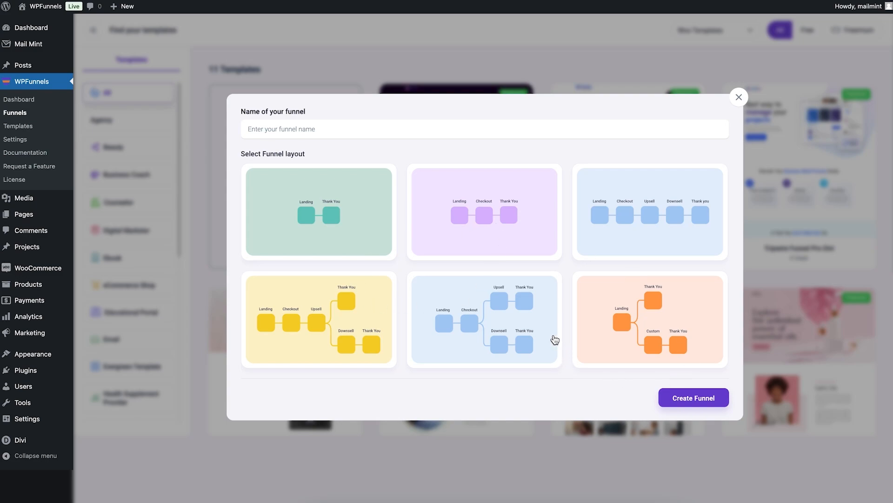
Name the new funnel 'Divi Funnel' and create it
{"action": "left_click", "coordinate": [306, 129]}
{"action": "type", "text": "Divi Funnel"}
{"action": "left_click", "coordinate": [683, 398]}
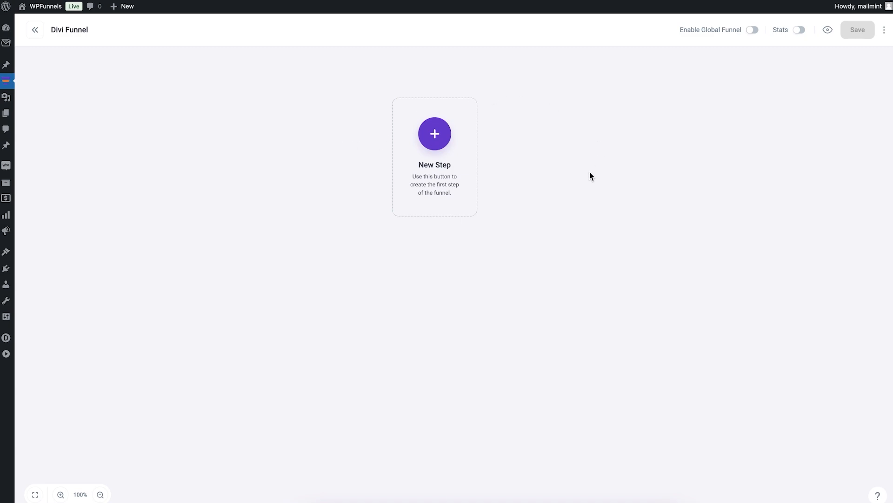
Add a Landing step by importing the Life Coach Pro - Life Coach Landing template
{"action": "left_click", "coordinate": [432, 136]}
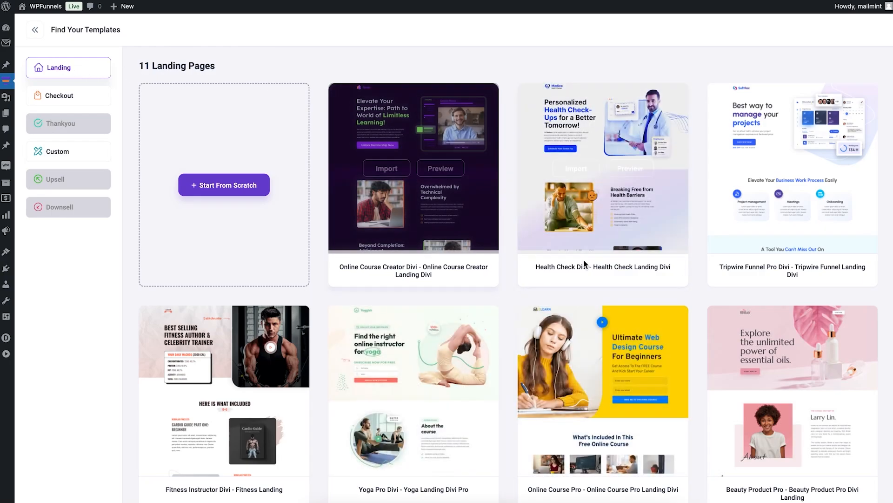
{"action": "scroll", "coordinate": [584, 264], "scroll_direction": "down", "scroll_amount": 5}
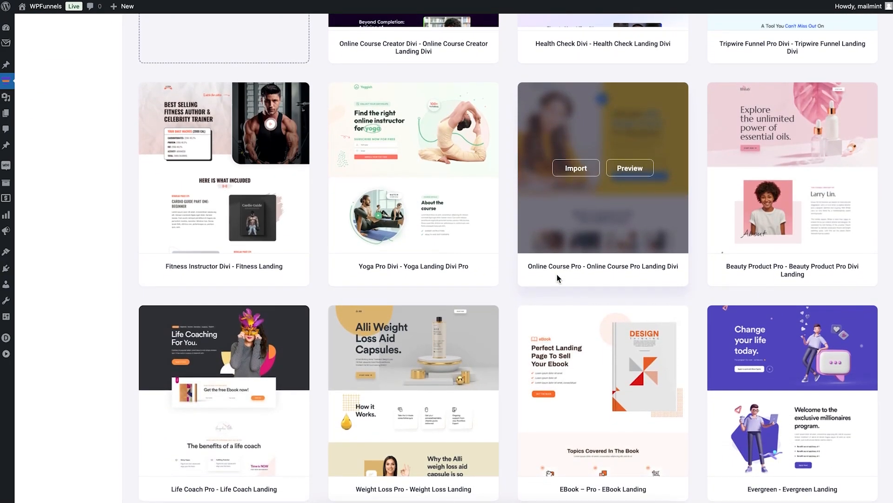
{"action": "mouse_move", "coordinate": [201, 395]}
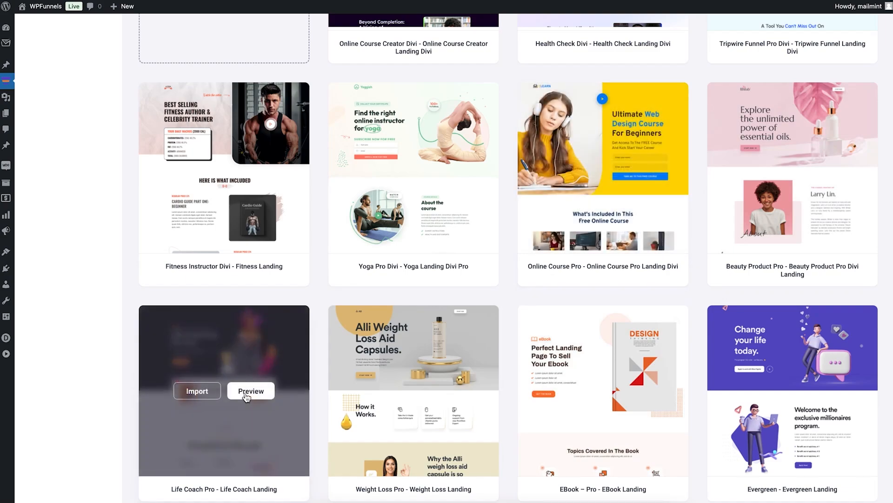
{"action": "left_click", "coordinate": [202, 395]}
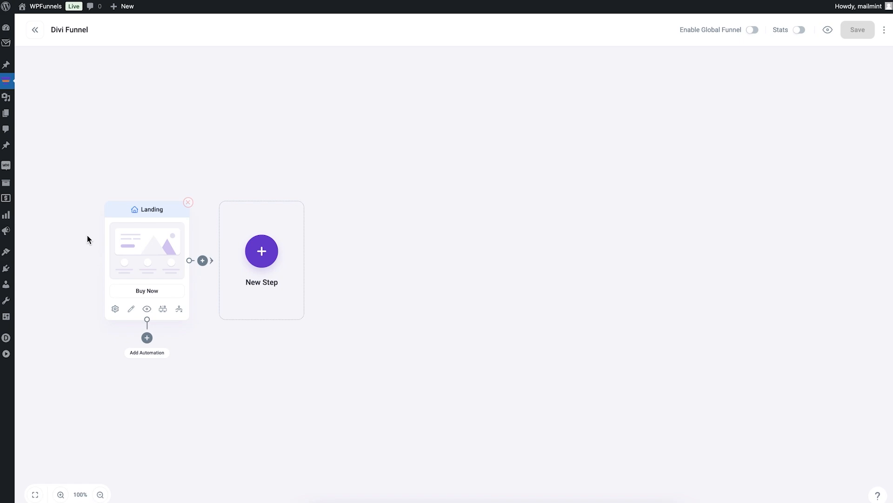
Preview the new Life Coach landing step's page and scroll through its sections
{"action": "left_click", "coordinate": [146, 308]}
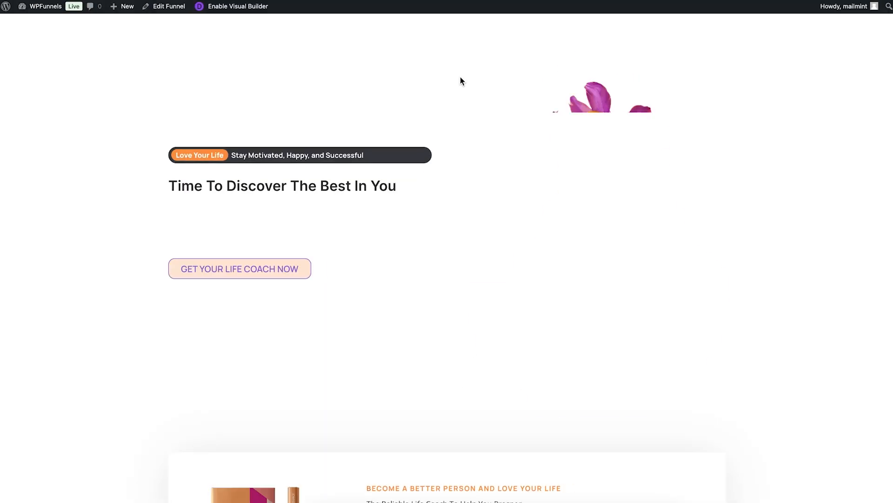
{"action": "scroll", "coordinate": [461, 80], "scroll_direction": "down", "scroll_amount": 3}
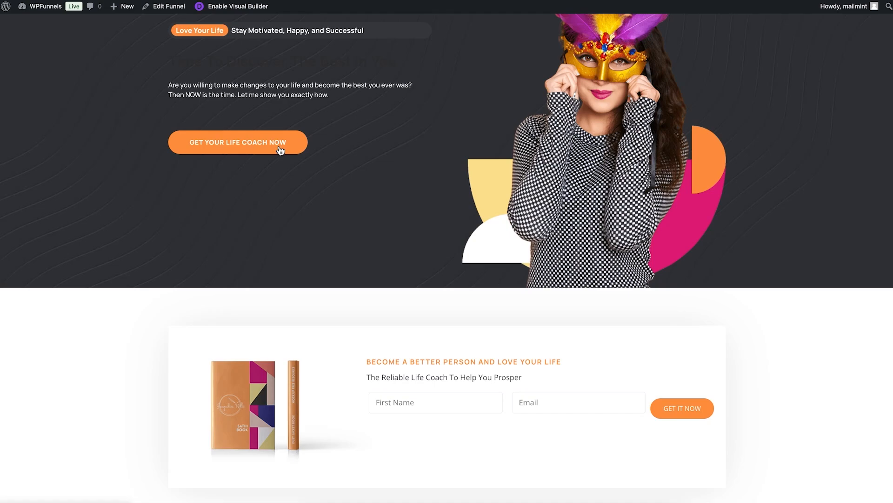
{"action": "scroll", "coordinate": [348, 204], "scroll_direction": "down", "scroll_amount": 1}
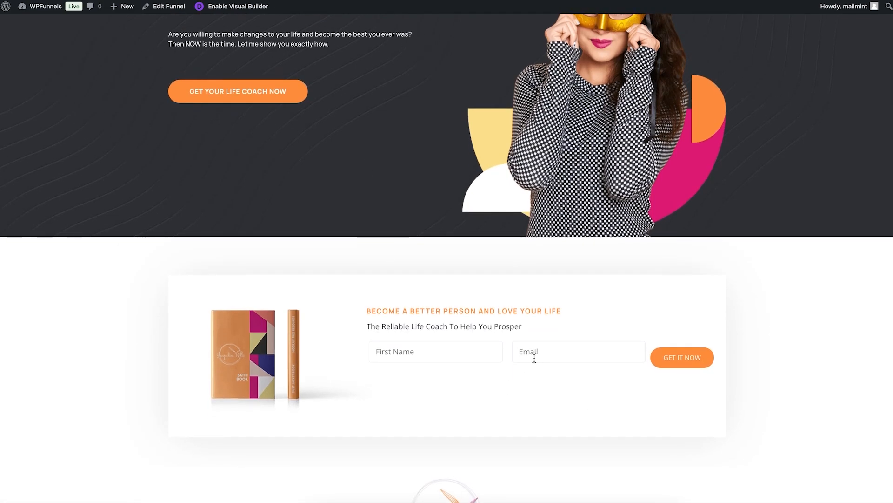
{"action": "scroll", "coordinate": [461, 246], "scroll_direction": "up", "scroll_amount": 3}
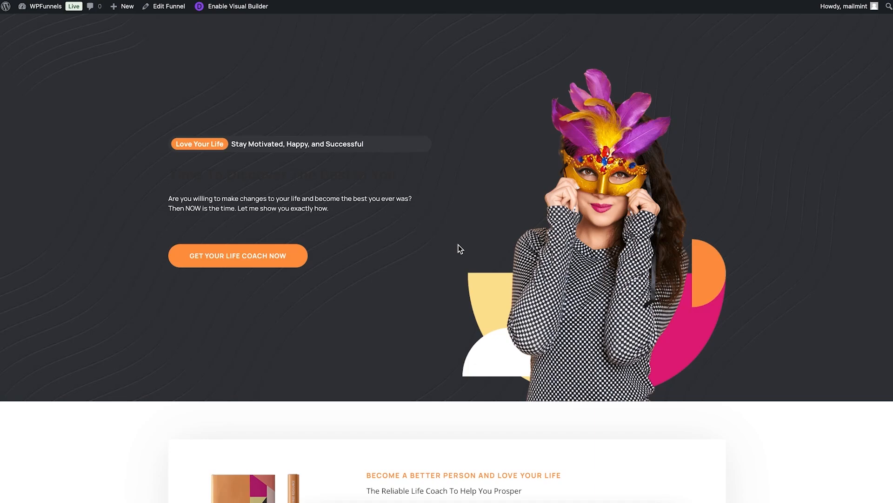
{"action": "scroll", "coordinate": [461, 249], "scroll_direction": "down", "scroll_amount": 1}
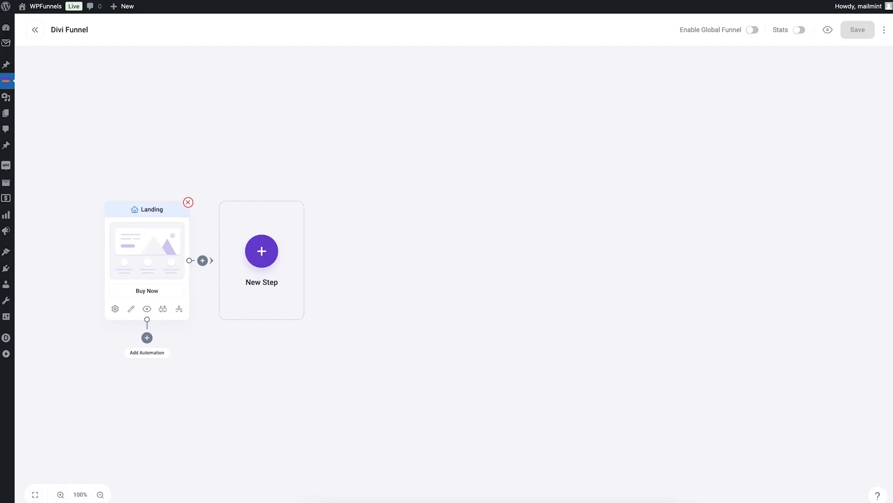
Add a new step from the 'Life Coach Pro - Life Coach Checkout' template
{"action": "left_click", "coordinate": [261, 254]}
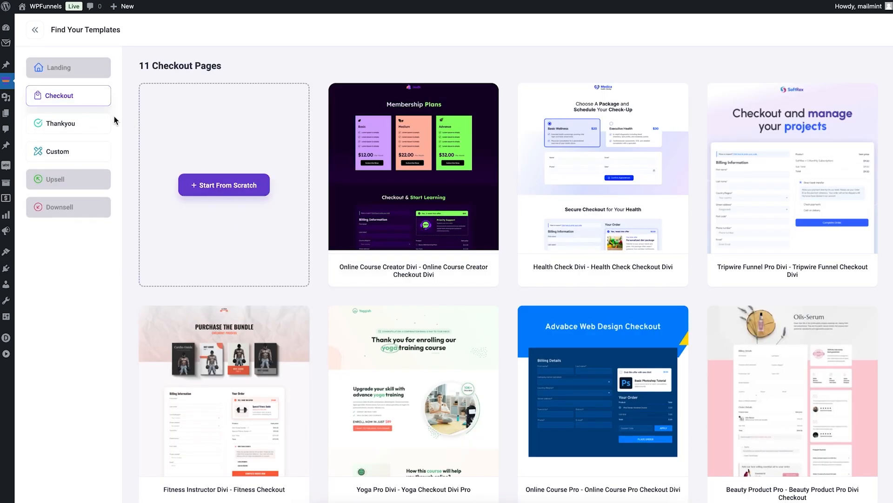
{"action": "scroll", "coordinate": [244, 207], "scroll_direction": "down", "scroll_amount": 5}
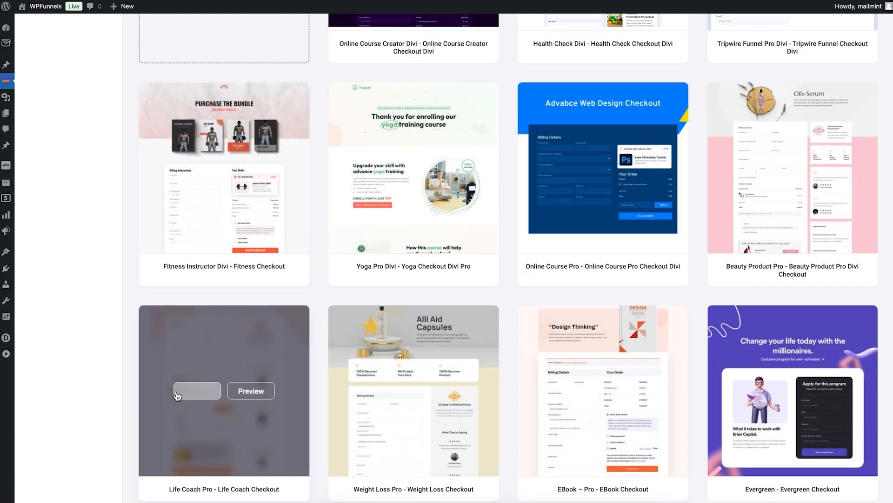
{"action": "left_click", "coordinate": [191, 389]}
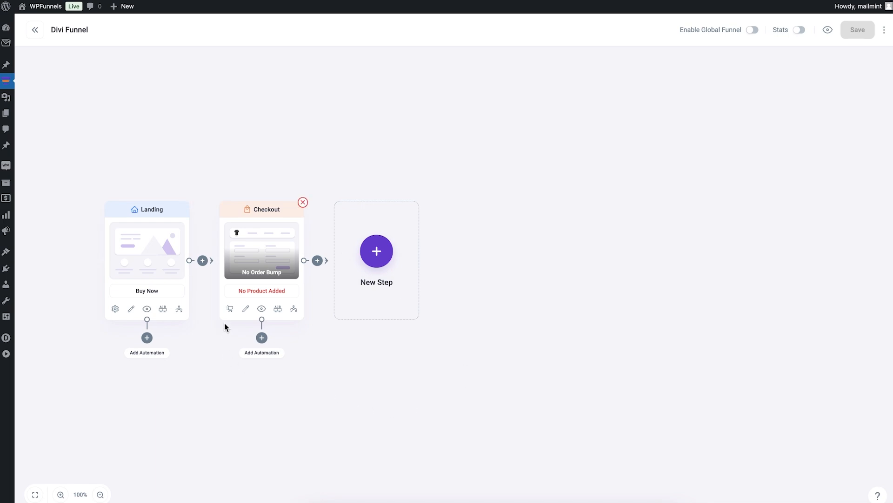
Search 'Seo' and add Complete SEO Guide by Team WPFunnels ($49.99) as the checkout product
{"action": "left_click", "coordinate": [230, 309]}
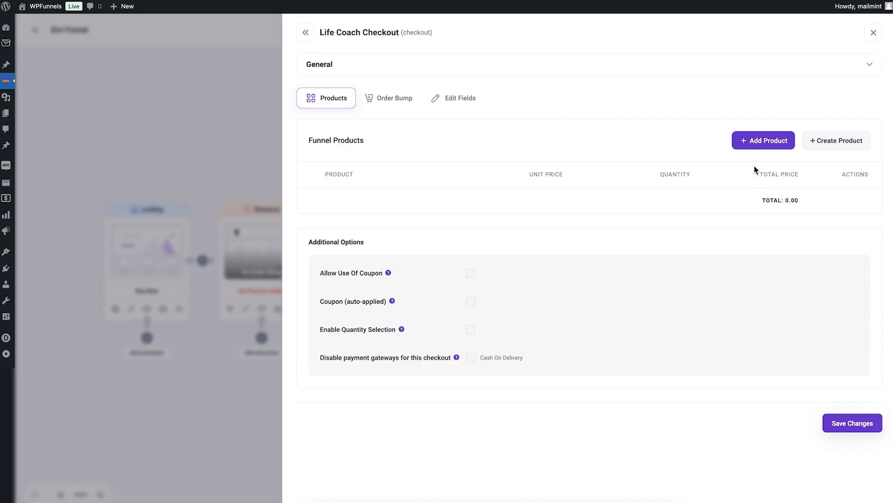
{"action": "left_click", "coordinate": [756, 140]}
{"action": "left_click", "coordinate": [392, 254]}
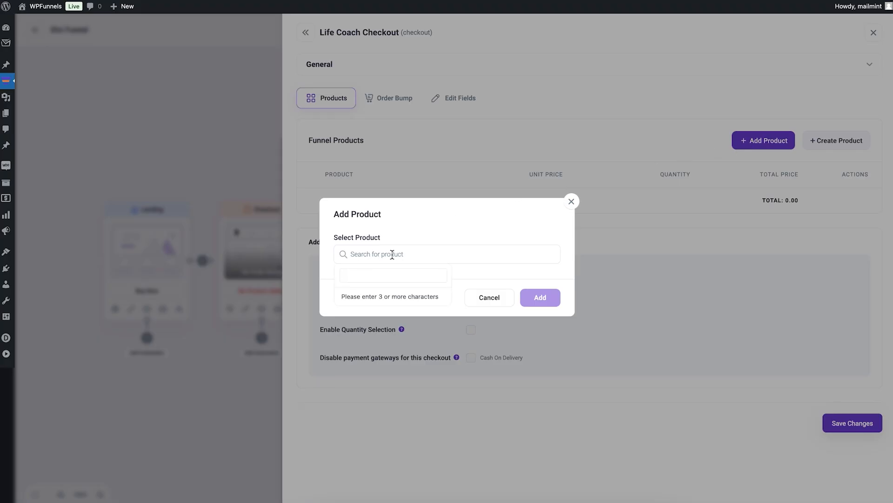
{"action": "type", "text": "Seo"}
{"action": "left_click", "coordinate": [400, 300]}
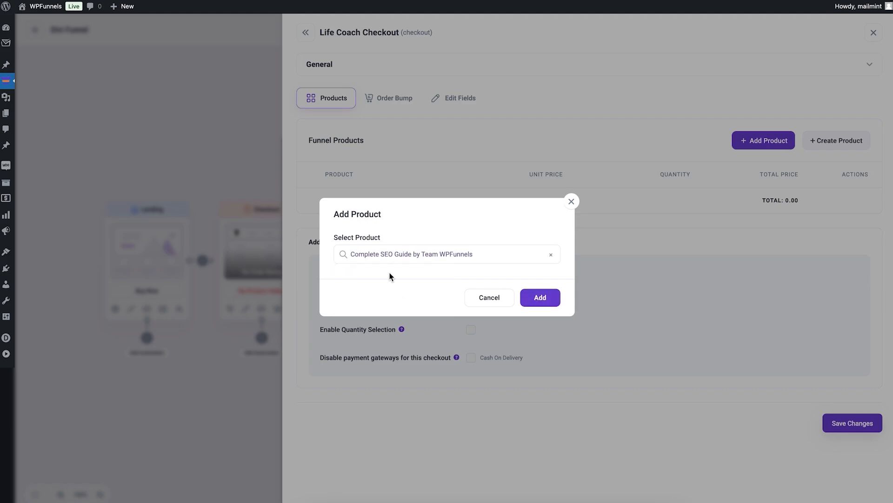
{"action": "left_click", "coordinate": [539, 298]}
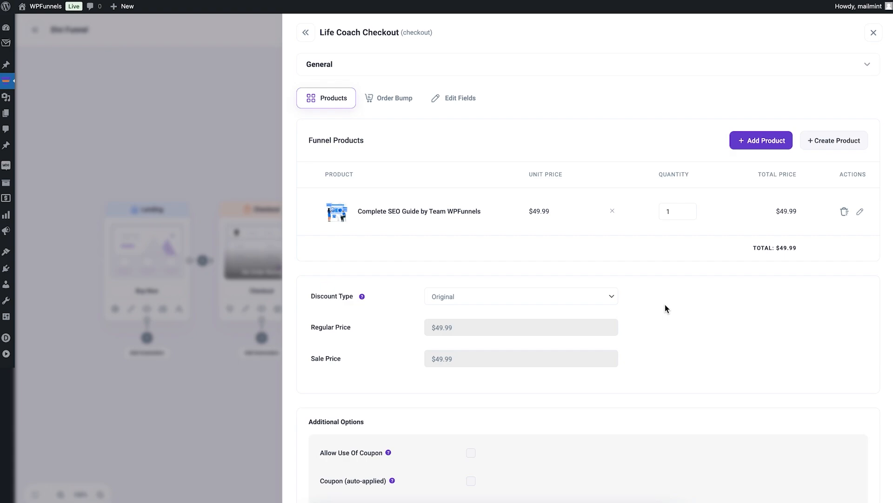
{"action": "scroll", "coordinate": [669, 305], "scroll_direction": "down", "scroll_amount": 3}
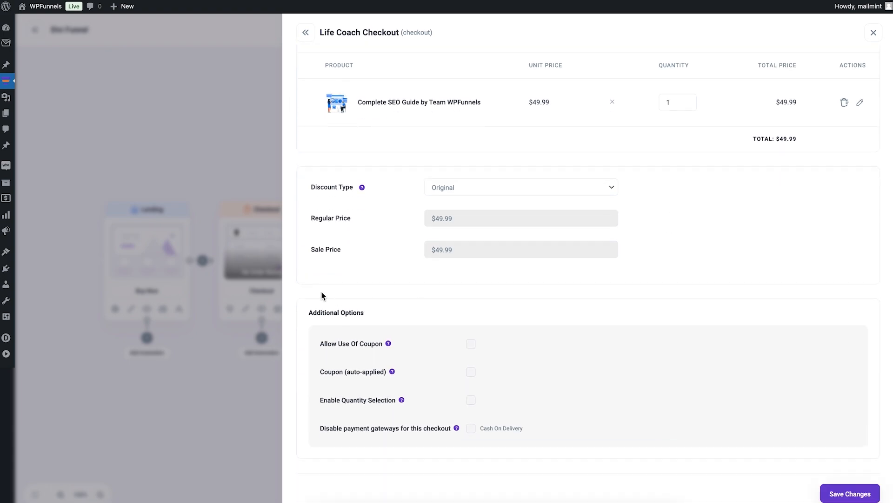
{"action": "left_click", "coordinate": [248, 280]}
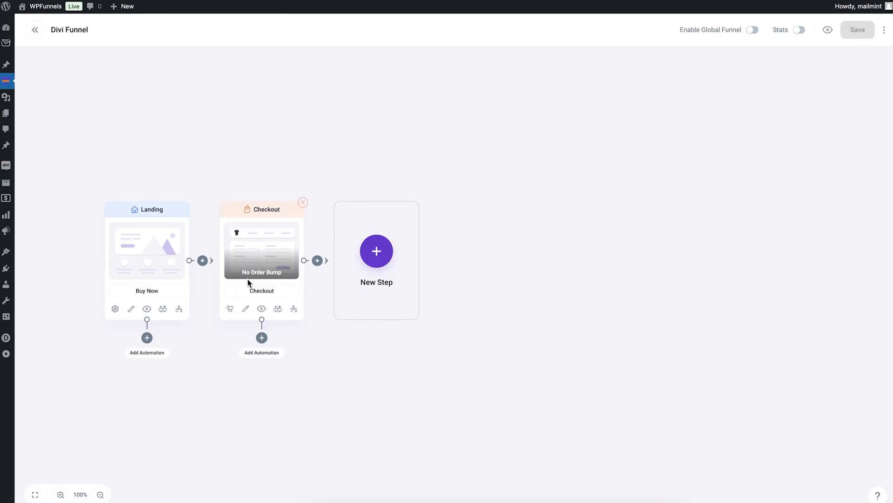
Preview the Life Coach checkout page, then turn on the Divi Visual Builder for it
{"action": "left_click", "coordinate": [264, 309]}
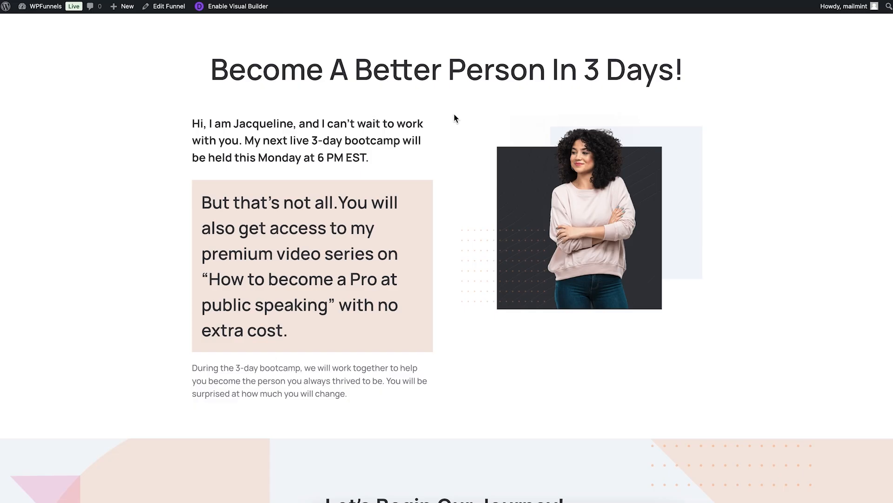
{"action": "scroll", "coordinate": [456, 121], "scroll_direction": "down", "scroll_amount": 15}
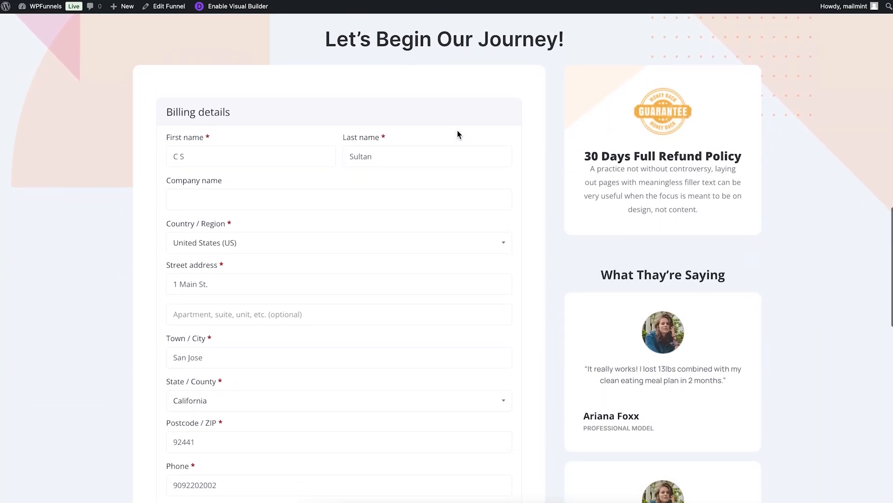
{"action": "scroll", "coordinate": [459, 134], "scroll_direction": "up", "scroll_amount": 5}
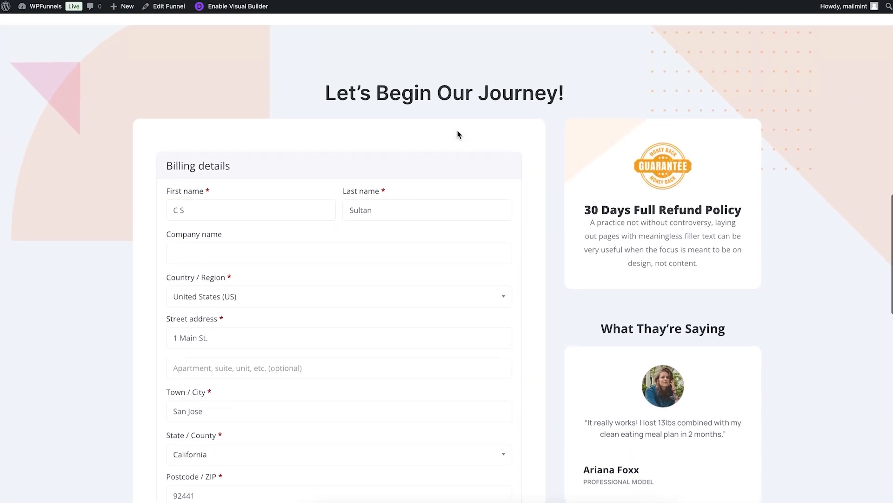
{"action": "left_click", "coordinate": [242, 11]}
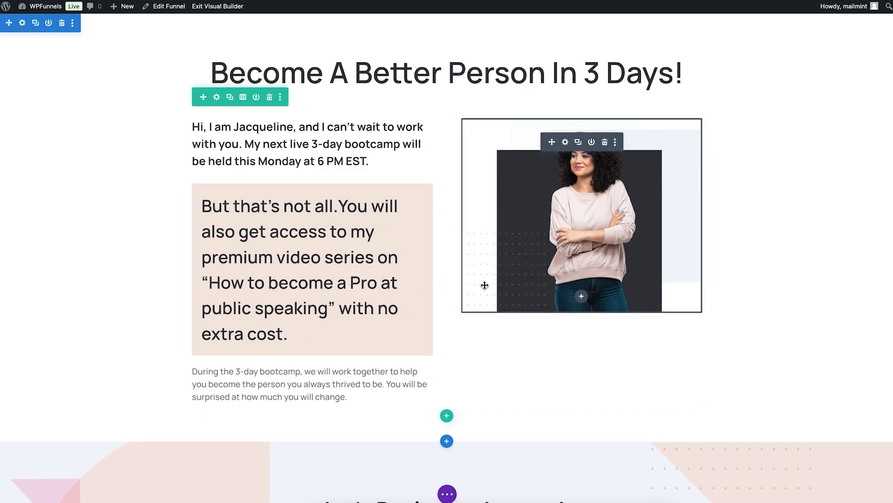
{"action": "scroll", "coordinate": [484, 287], "scroll_direction": "down", "scroll_amount": 3}
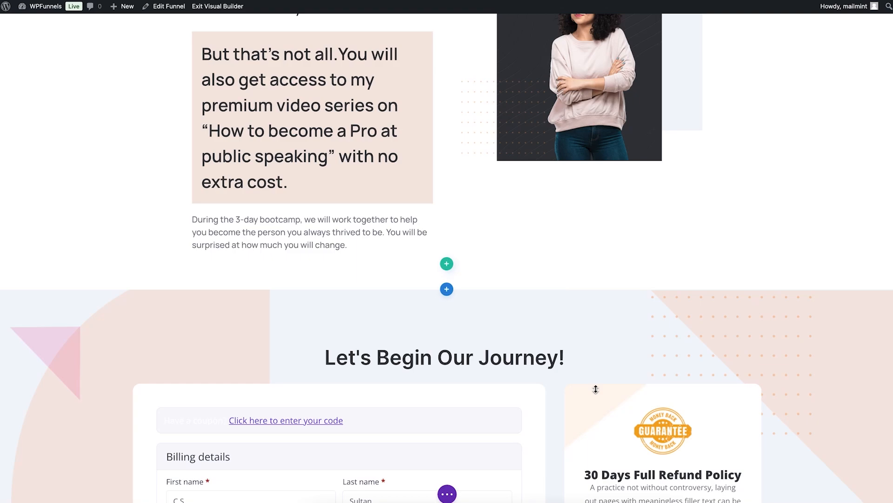
{"action": "scroll", "coordinate": [578, 358], "scroll_direction": "down", "scroll_amount": 3}
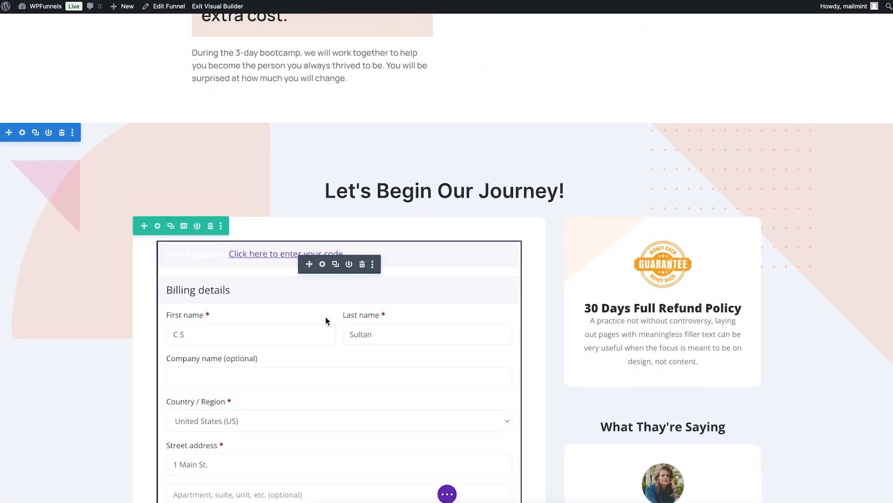
{"action": "left_click", "coordinate": [322, 263]}
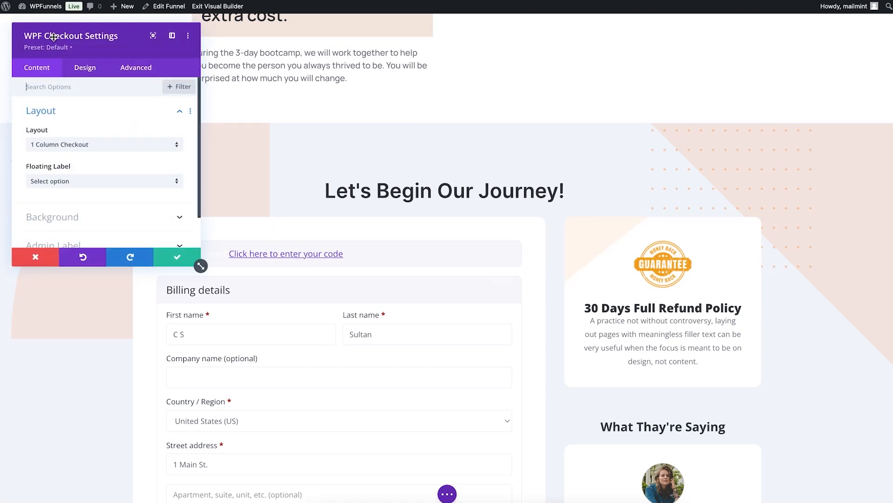
{"action": "scroll", "coordinate": [90, 121], "scroll_direction": "down", "scroll_amount": 2}
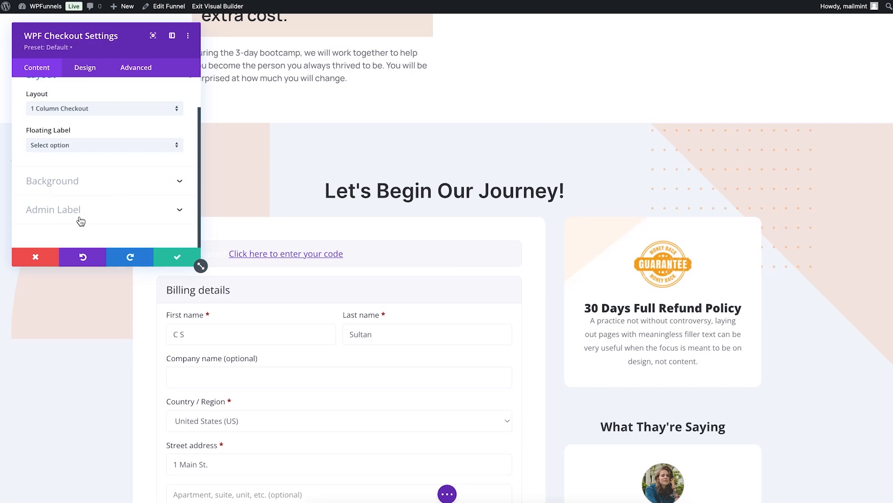
{"action": "left_click", "coordinate": [96, 73]}
{"action": "scroll", "coordinate": [120, 122], "scroll_direction": "down", "scroll_amount": 10}
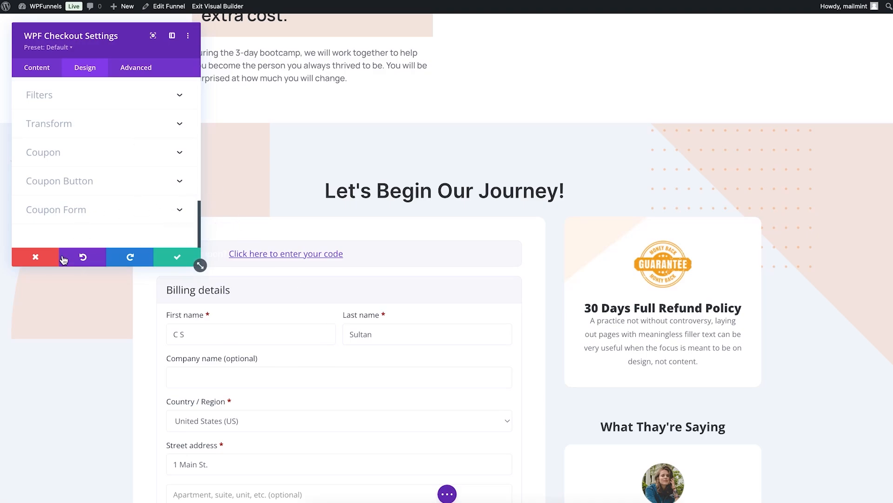
{"action": "left_click", "coordinate": [36, 256]}
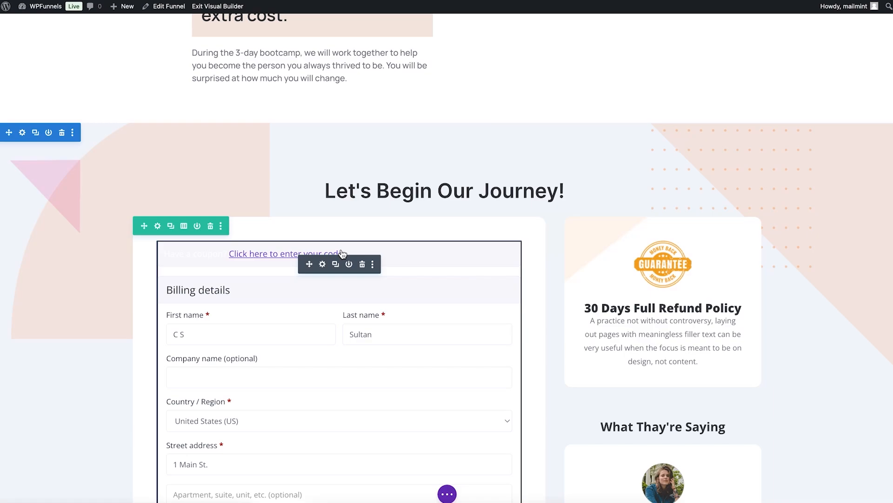
{"action": "scroll", "coordinate": [342, 252], "scroll_direction": "down", "scroll_amount": 15}
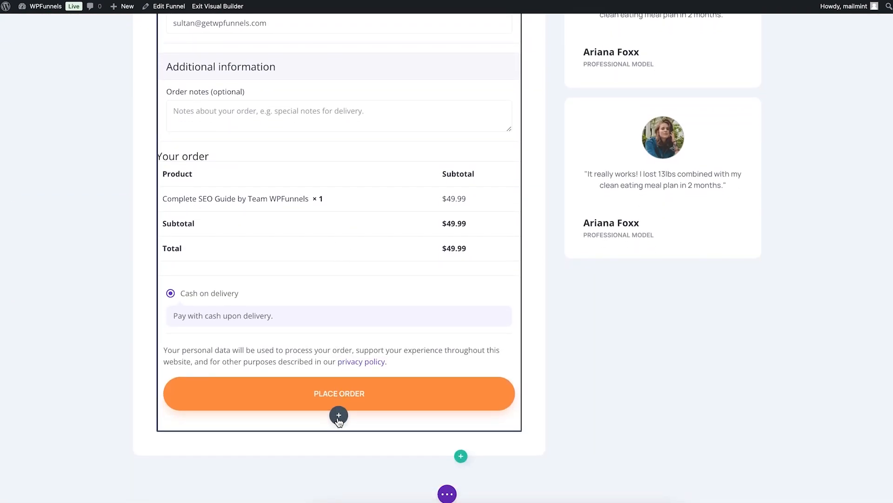
{"action": "left_click", "coordinate": [339, 416]}
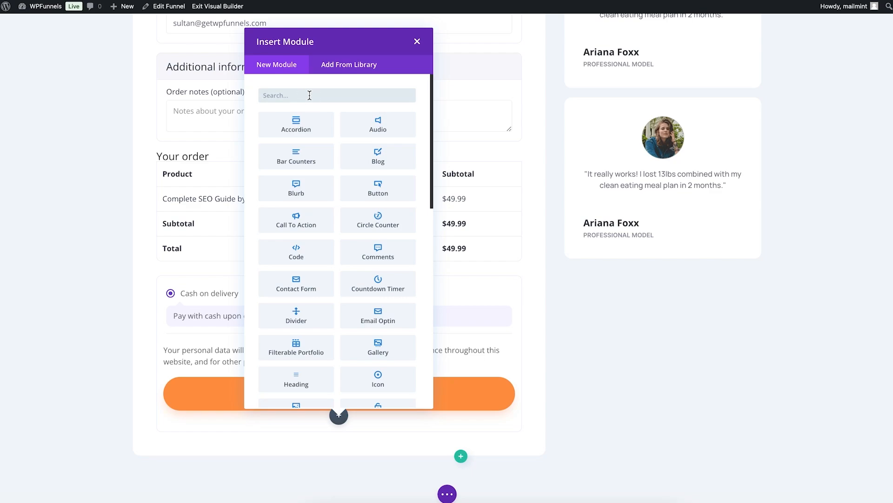
{"action": "type", "text": "wpf"}
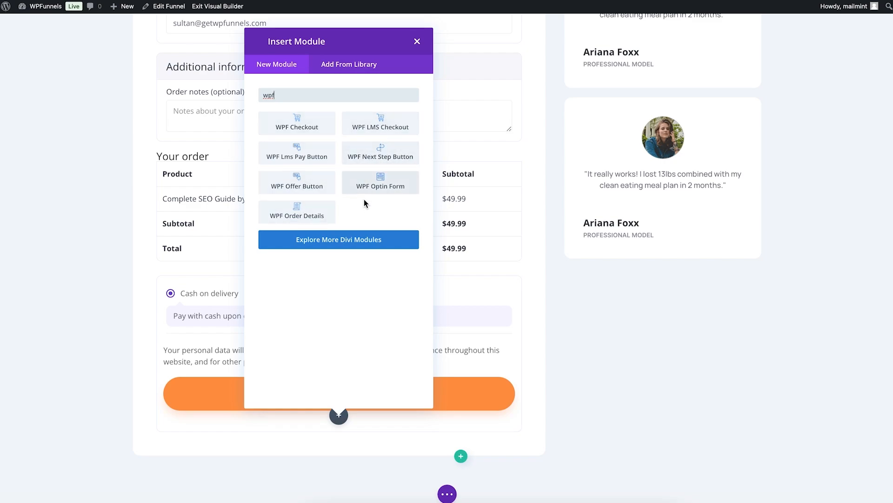
{"action": "left_click", "coordinate": [417, 42]}
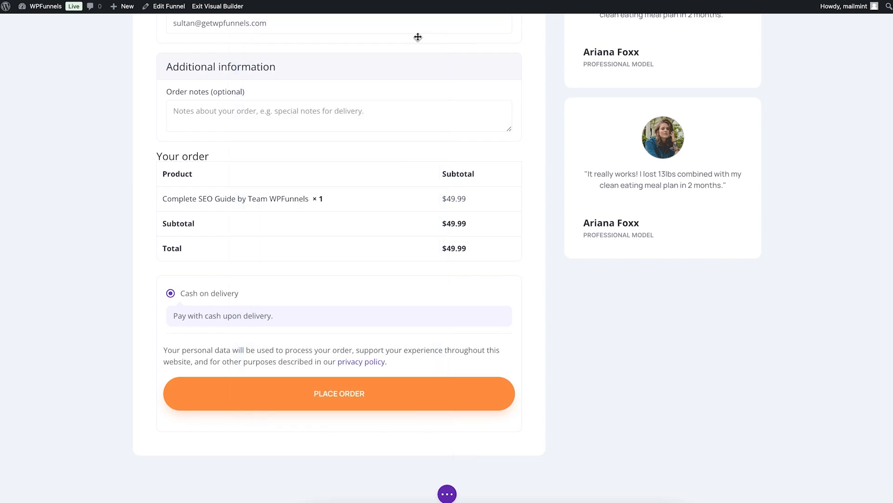
{"action": "scroll", "coordinate": [409, 83], "scroll_direction": "up", "scroll_amount": 15}
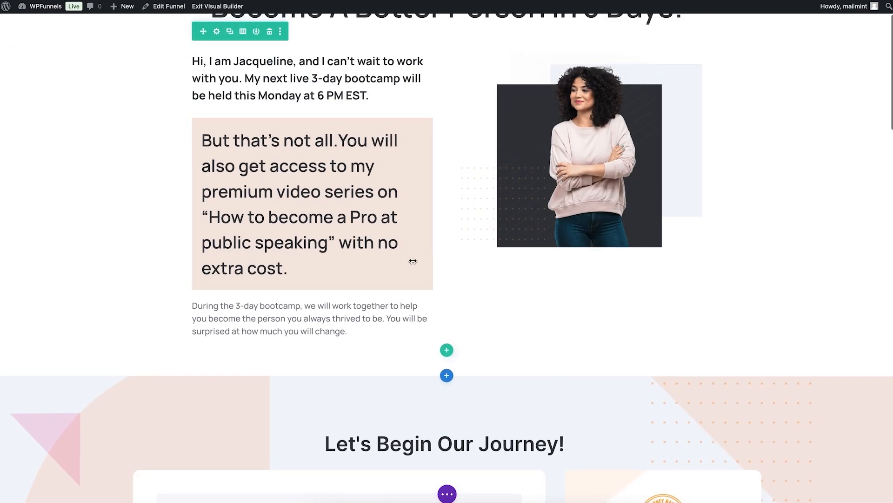
Add a step after Checkout from the Life Coach Pro upsell template
{"action": "scroll", "coordinate": [507, 312], "scroll_direction": "down", "scroll_amount": 5}
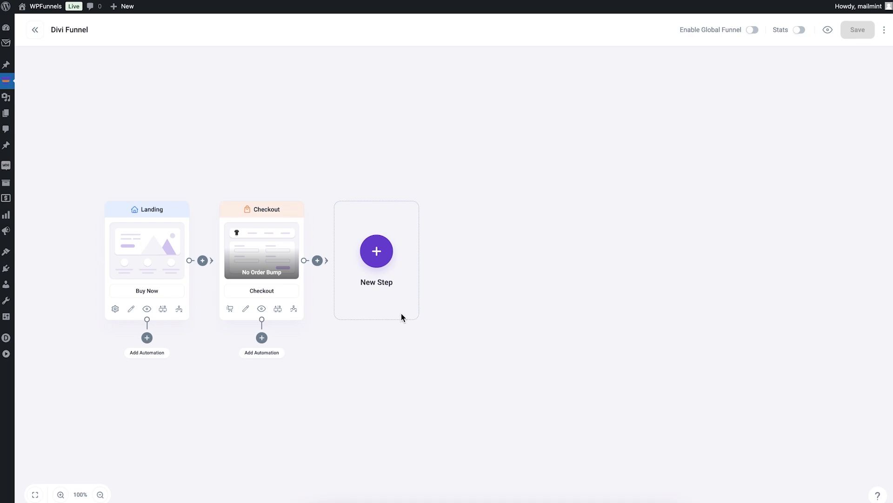
{"action": "left_click", "coordinate": [377, 251]}
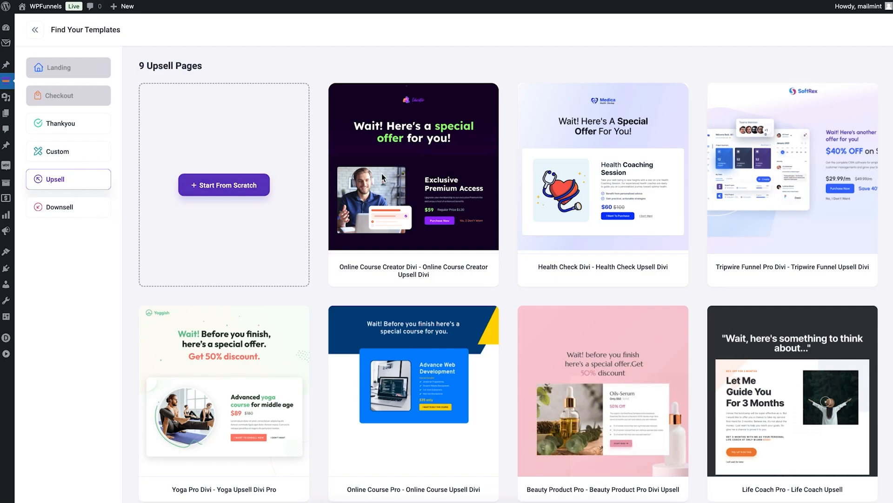
{"action": "scroll", "coordinate": [481, 252], "scroll_direction": "down", "scroll_amount": 5}
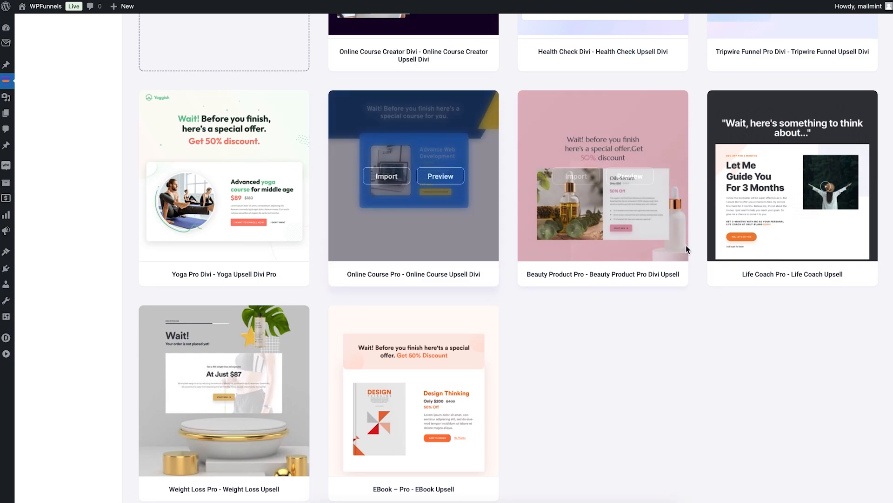
{"action": "left_click", "coordinate": [766, 176]}
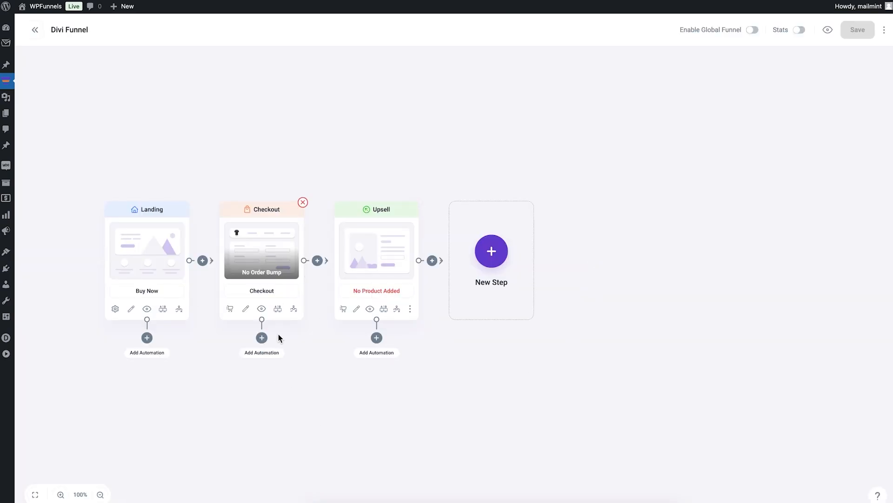
Set Advanced Digital Marketing Course - 30 Days Crash Course ($300) as the upsell product and save
{"action": "left_click", "coordinate": [344, 309]}
{"action": "left_click", "coordinate": [757, 142]}
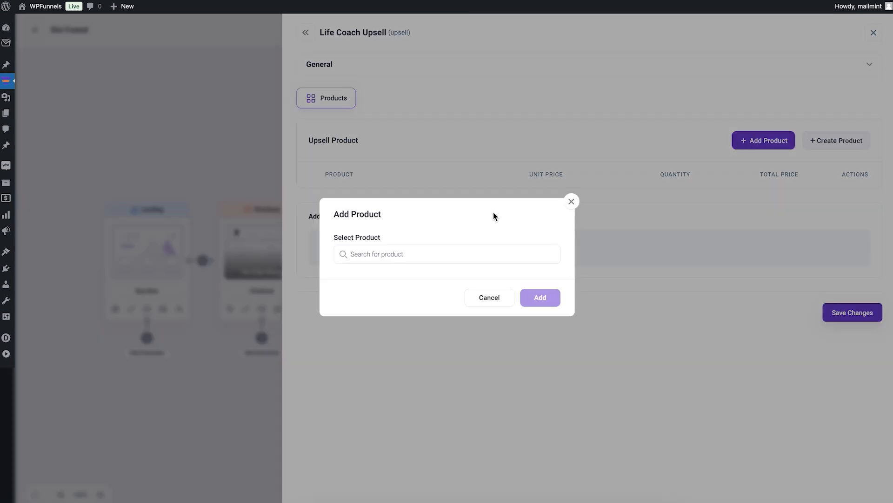
{"action": "left_click", "coordinate": [417, 251]}
{"action": "type", "text": "digi"}
{"action": "left_click", "coordinate": [401, 302]}
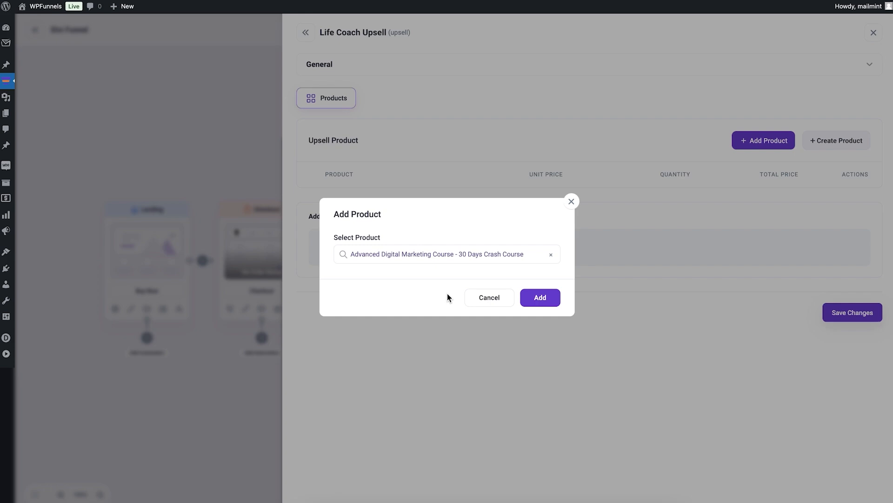
{"action": "left_click", "coordinate": [539, 297]}
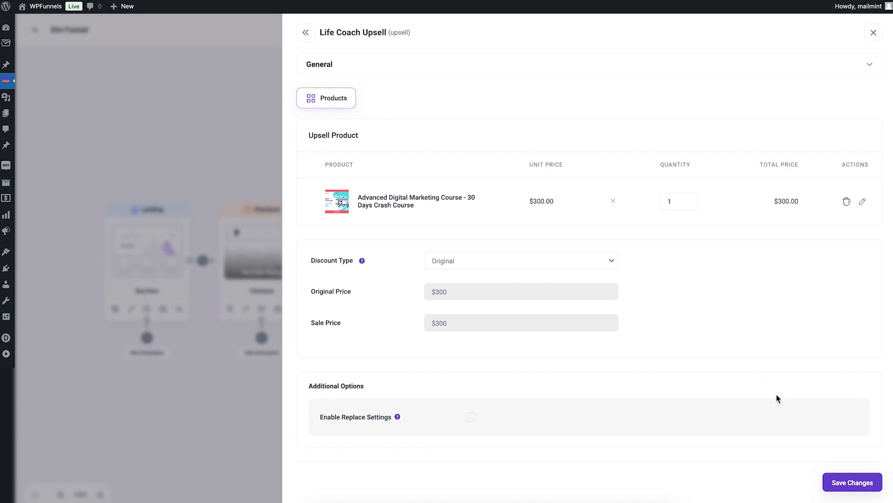
{"action": "left_click", "coordinate": [837, 483]}
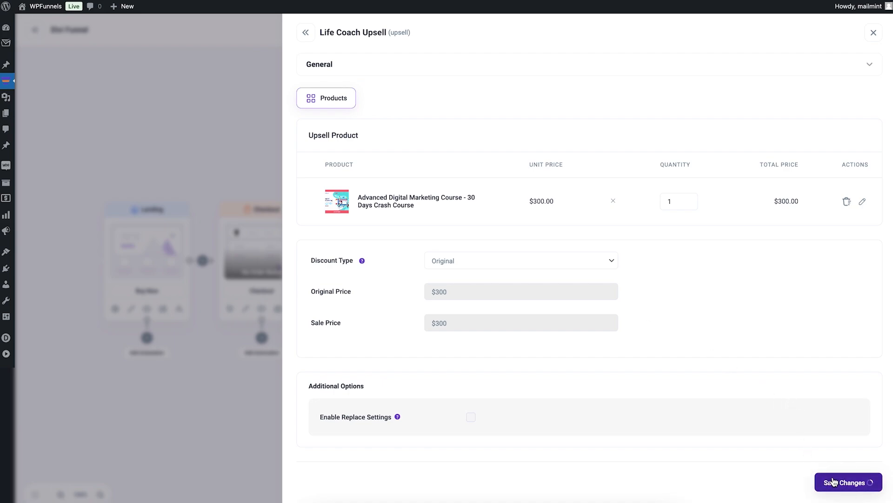
{"action": "left_click", "coordinate": [251, 153]}
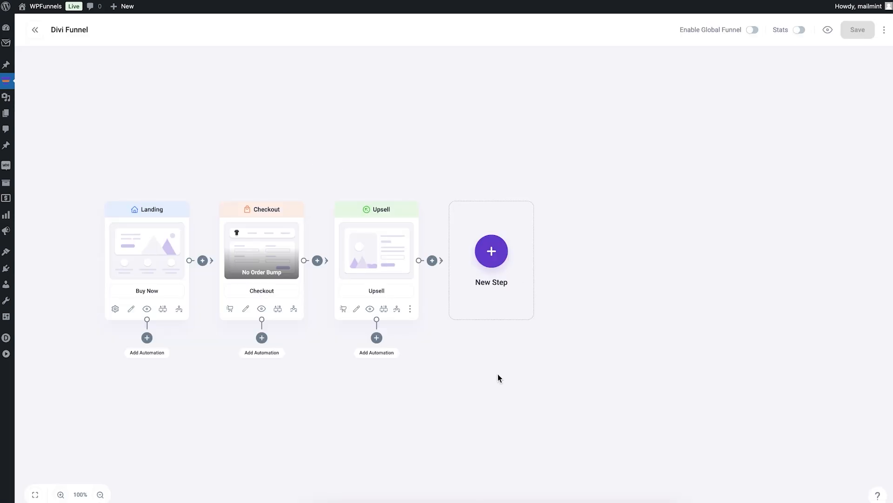
Preview the upsell page, enable the Divi Visual Builder, and scroll to the $200 offer
{"action": "left_click", "coordinate": [370, 309]}
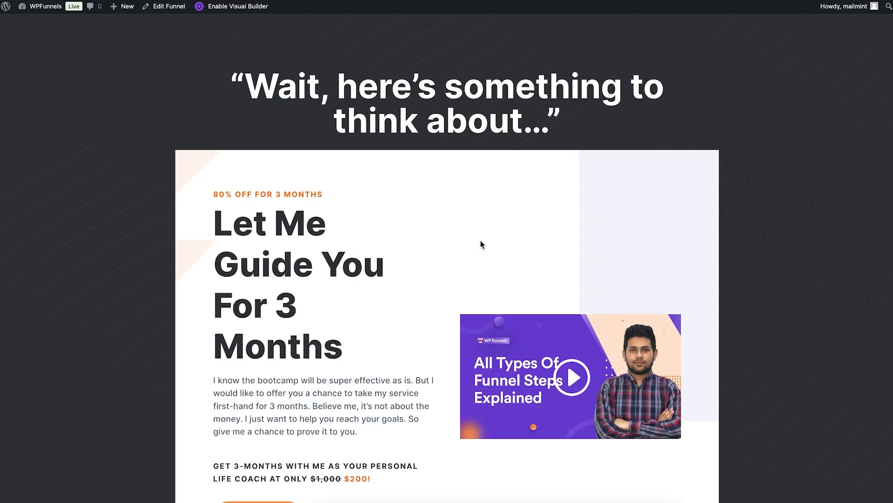
{"action": "scroll", "coordinate": [482, 241], "scroll_direction": "down", "scroll_amount": 2}
{"action": "scroll", "coordinate": [484, 240], "scroll_direction": "up", "scroll_amount": 2}
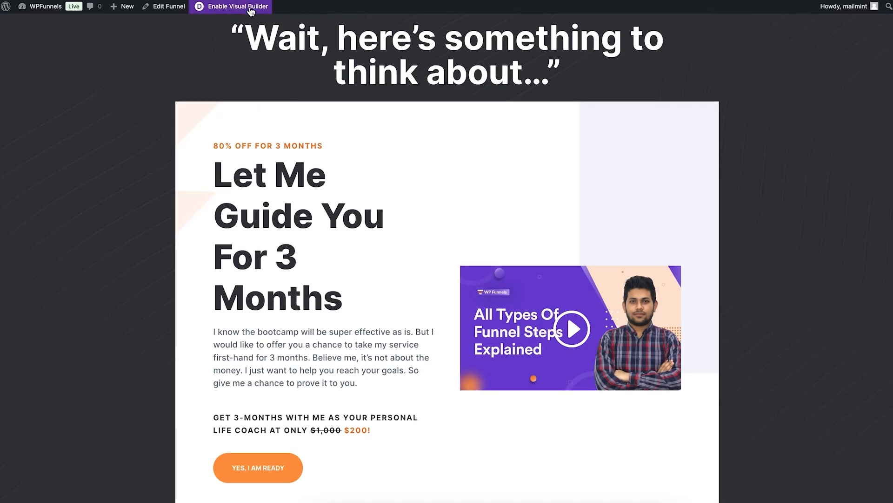
{"action": "left_click", "coordinate": [250, 8]}
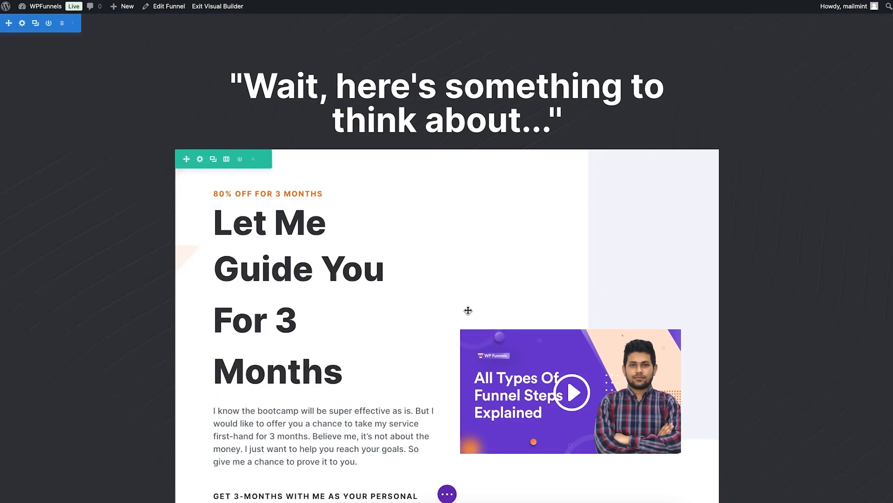
{"action": "scroll", "coordinate": [442, 280], "scroll_direction": "down", "scroll_amount": 3}
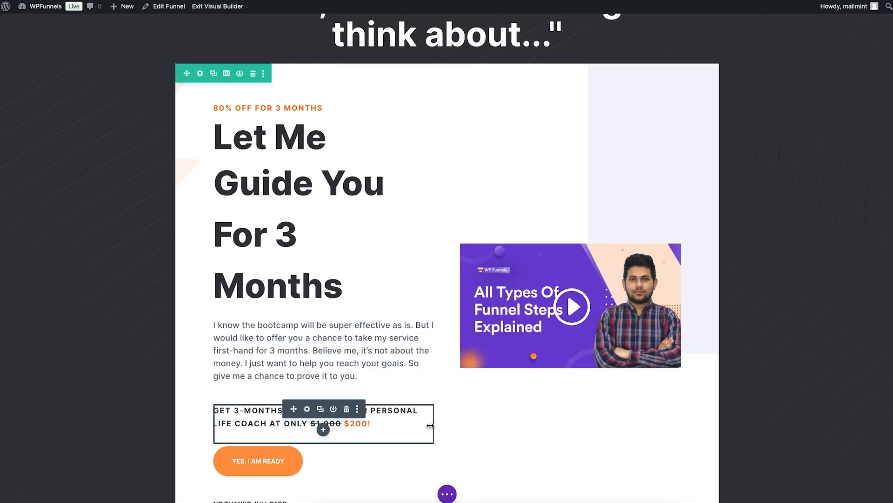
{"action": "scroll", "coordinate": [430, 425], "scroll_direction": "down", "scroll_amount": 5}
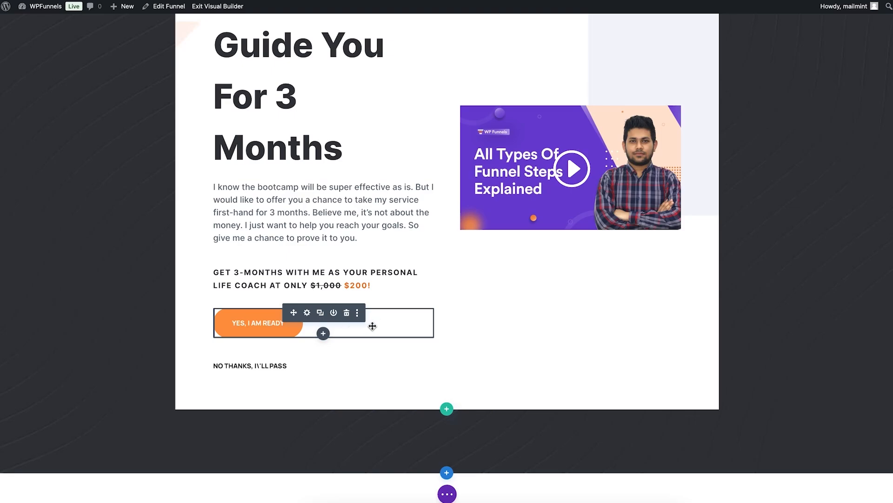
{"action": "left_click", "coordinate": [308, 313]}
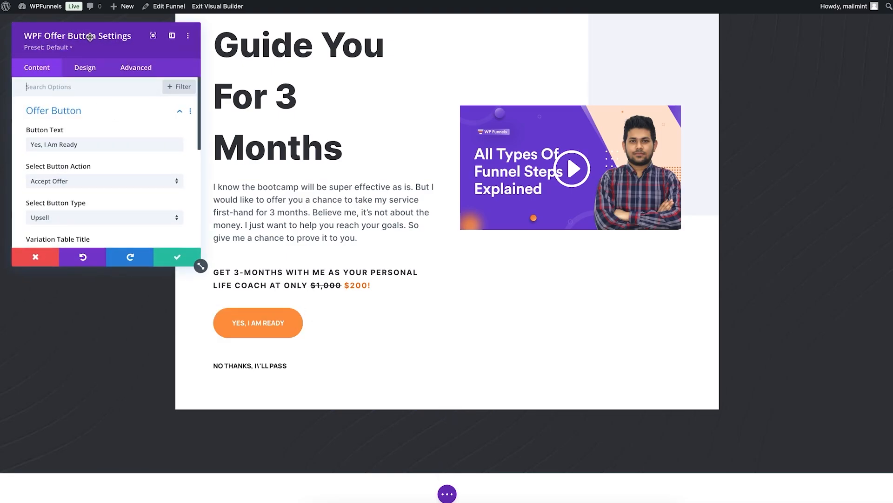
{"action": "scroll", "coordinate": [119, 158], "scroll_direction": "down", "scroll_amount": 3}
{"action": "scroll", "coordinate": [122, 181], "scroll_direction": "down", "scroll_amount": 3}
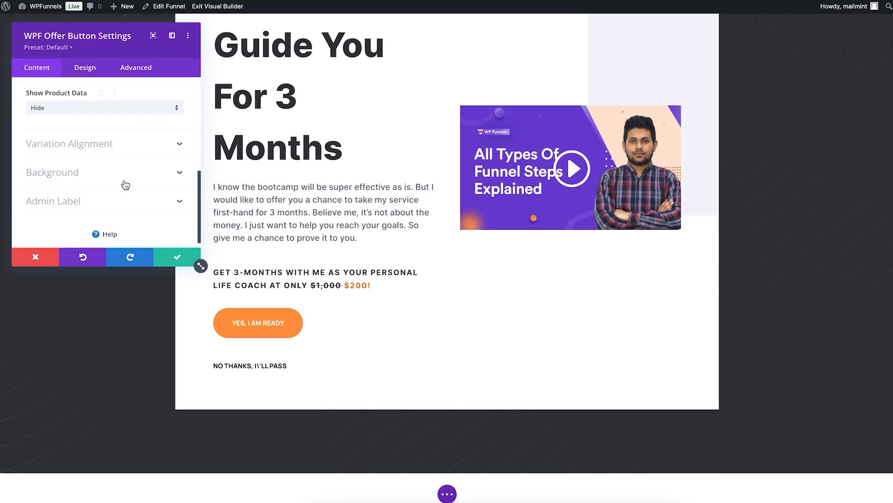
{"action": "scroll", "coordinate": [124, 183], "scroll_direction": "up", "scroll_amount": 6}
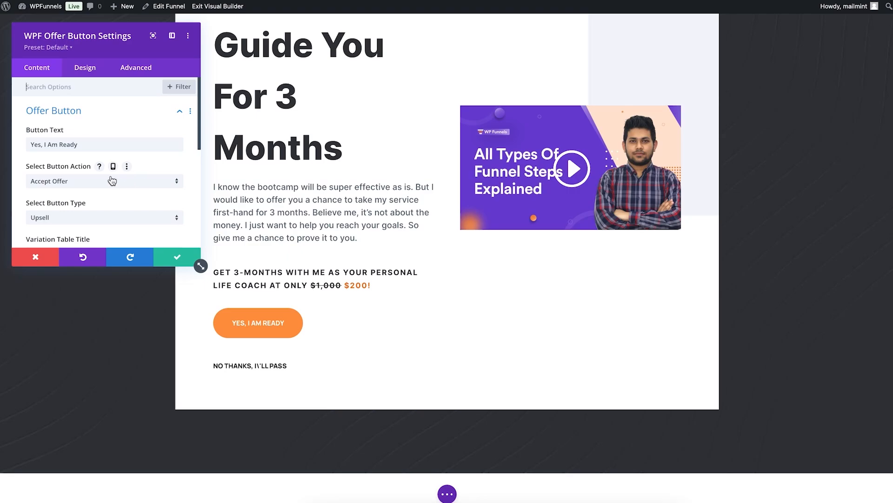
{"action": "left_click", "coordinate": [36, 257]}
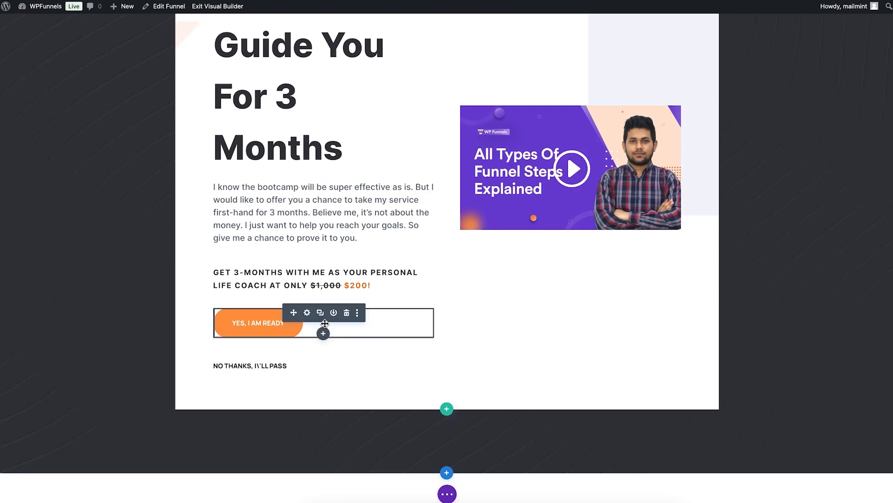
{"action": "left_click", "coordinate": [307, 313]}
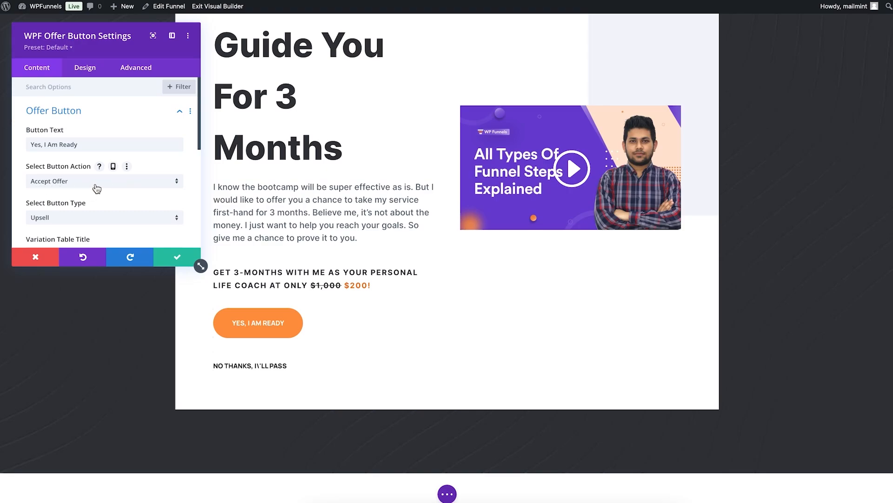
{"action": "left_click", "coordinate": [36, 257]}
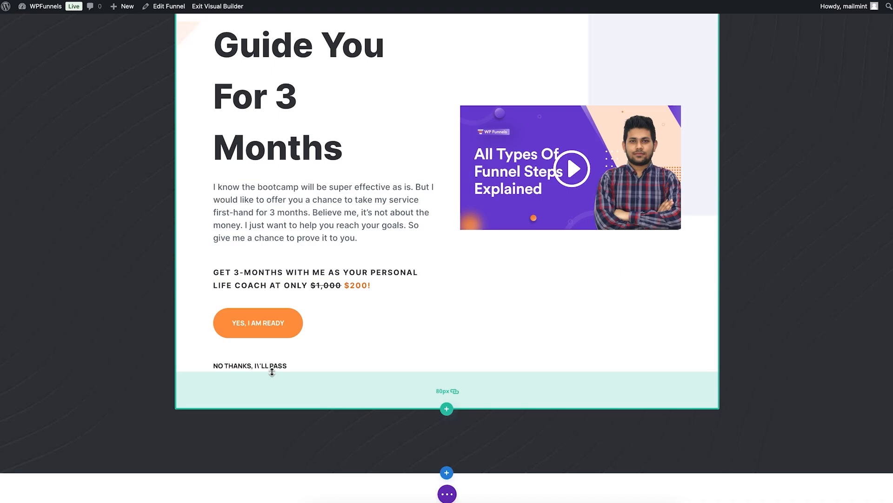
{"action": "left_click", "coordinate": [306, 355]}
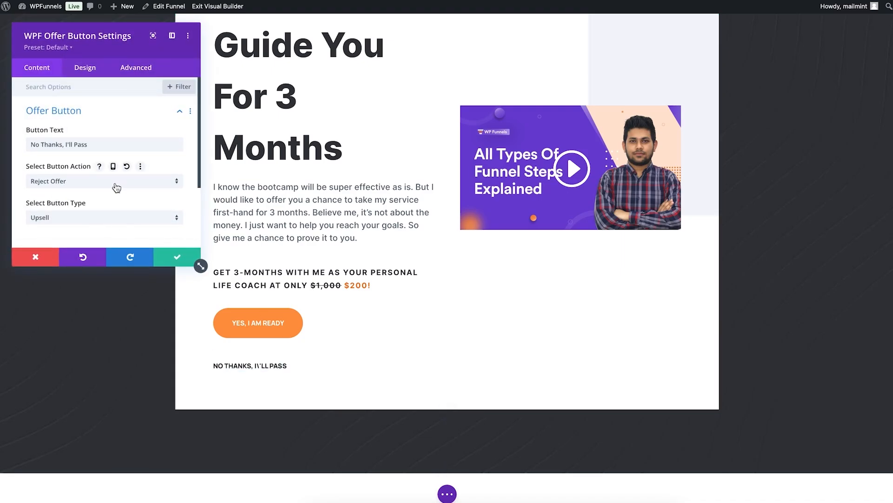
{"action": "left_click", "coordinate": [35, 256]}
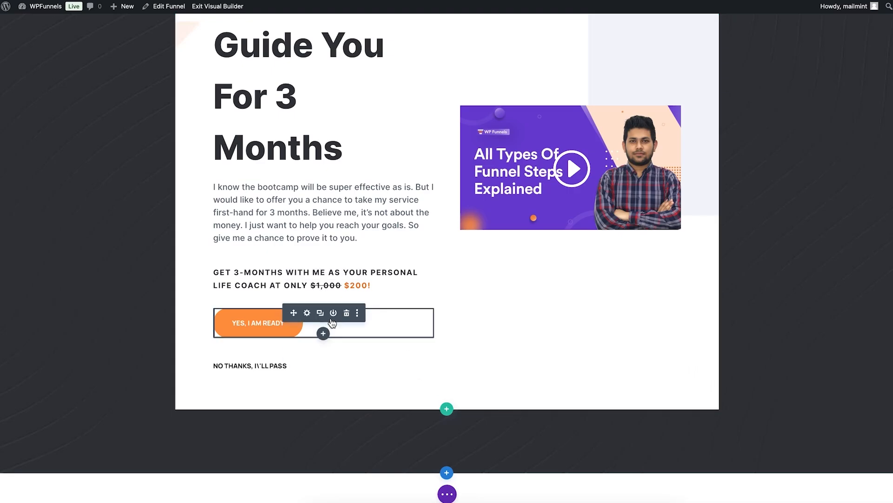
Search Insert Module for 'wpf', close it without adding anything, and scroll back up
{"action": "left_click", "coordinate": [323, 333]}
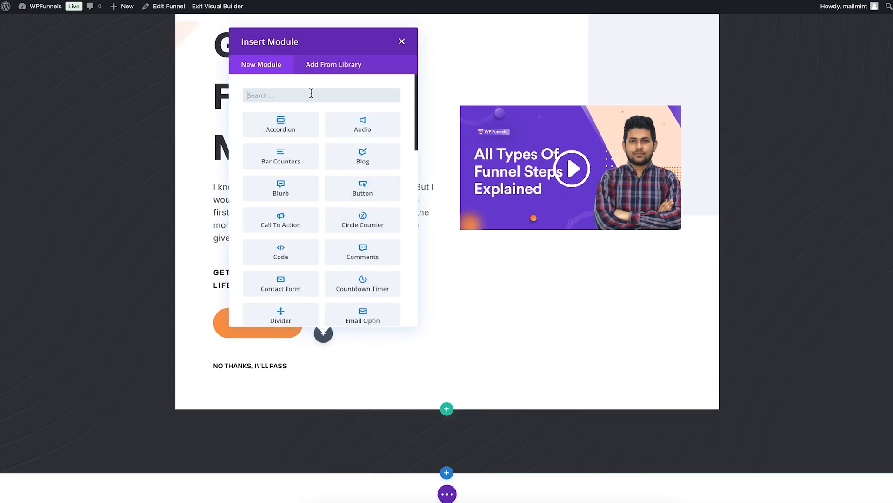
{"action": "type", "text": "wpf"}
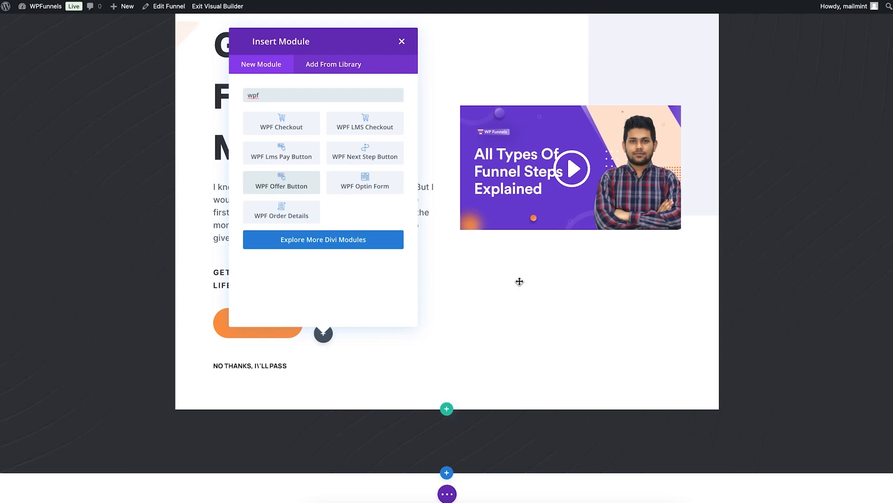
{"action": "left_click", "coordinate": [506, 305]}
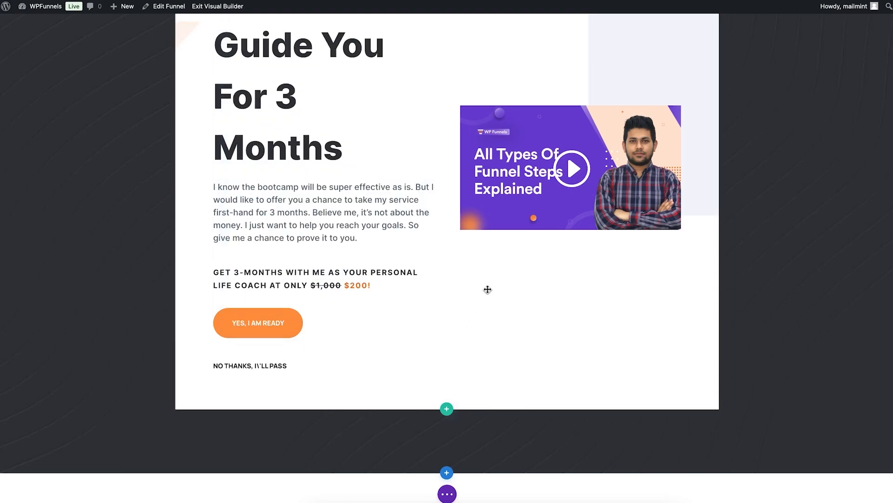
{"action": "scroll", "coordinate": [323, 292], "scroll_direction": "up", "scroll_amount": 5}
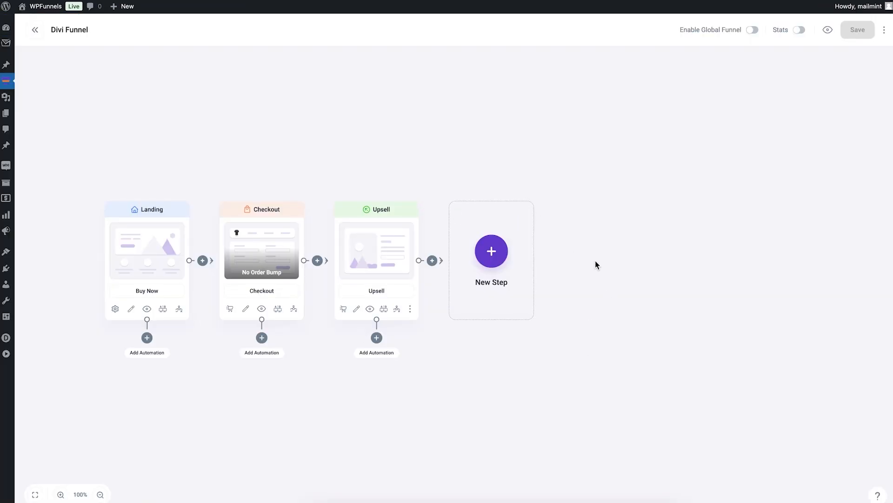
Browse the downsell and thank-you templates, then import 'Life Coach Pro - Life Coach Thank You'
{"action": "left_click", "coordinate": [497, 253]}
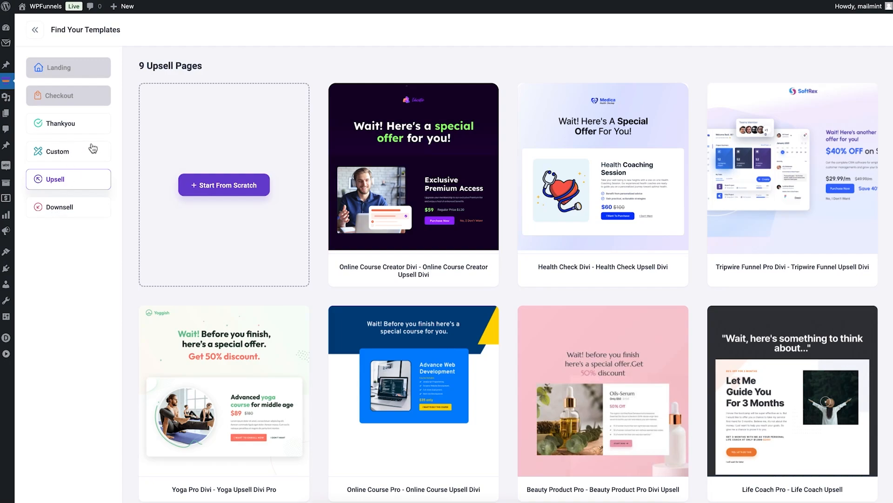
{"action": "left_click", "coordinate": [90, 212]}
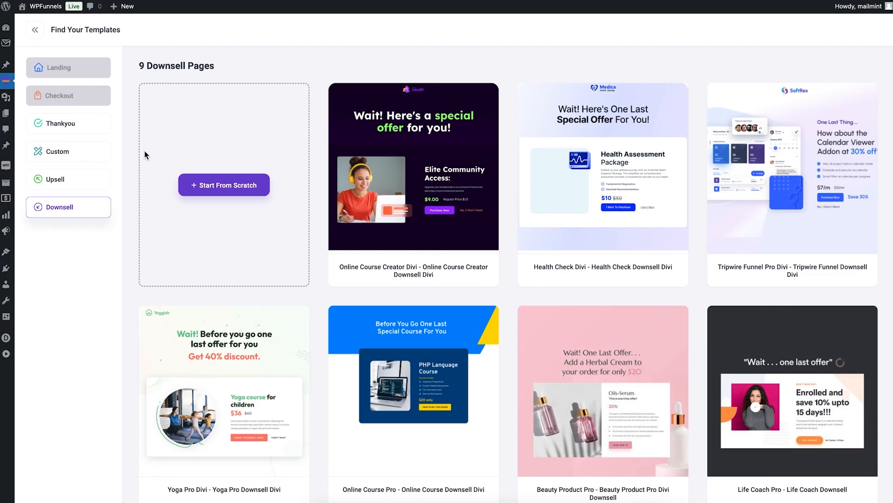
{"action": "mouse_move", "coordinate": [573, 219]}
{"action": "left_click", "coordinate": [64, 127]}
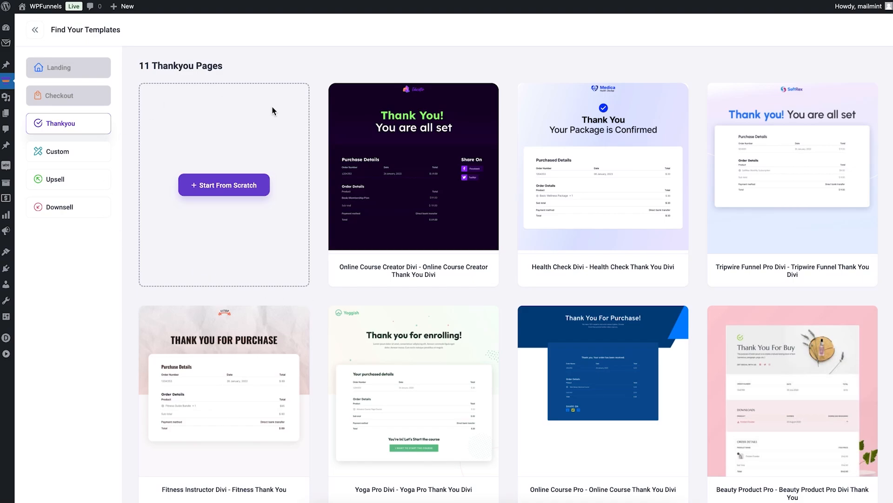
{"action": "mouse_move", "coordinate": [359, 342]}
{"action": "scroll", "coordinate": [354, 344], "scroll_direction": "down", "scroll_amount": 2}
{"action": "scroll", "coordinate": [373, 403], "scroll_direction": "down", "scroll_amount": 5}
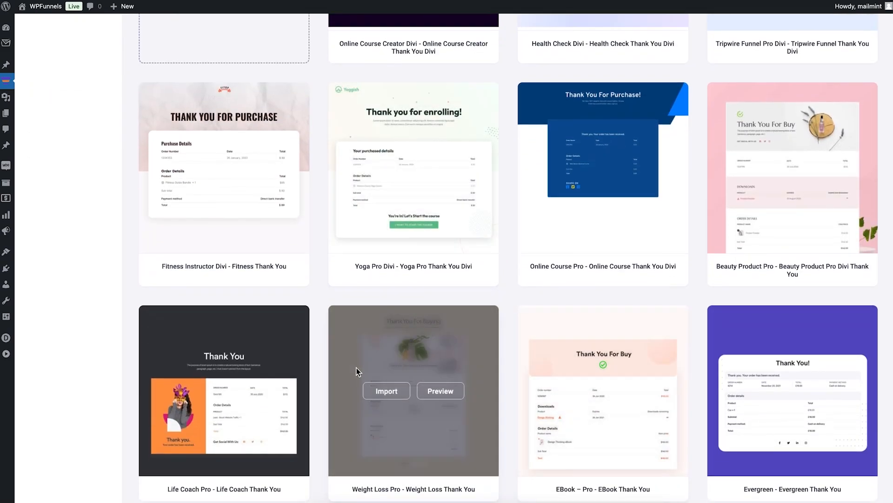
{"action": "left_click", "coordinate": [207, 392]}
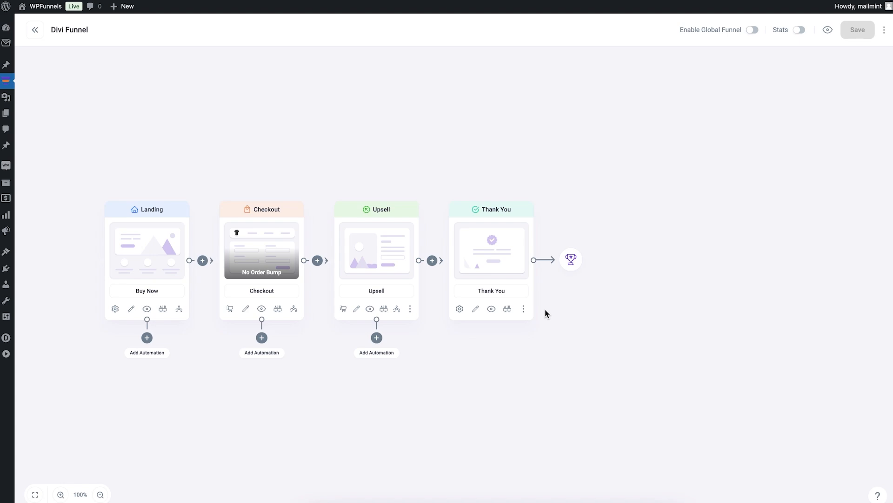
Preview the Thank You page, noting its 'Order not found' message, then enable the Divi Visual Builder
{"action": "left_click", "coordinate": [492, 309]}
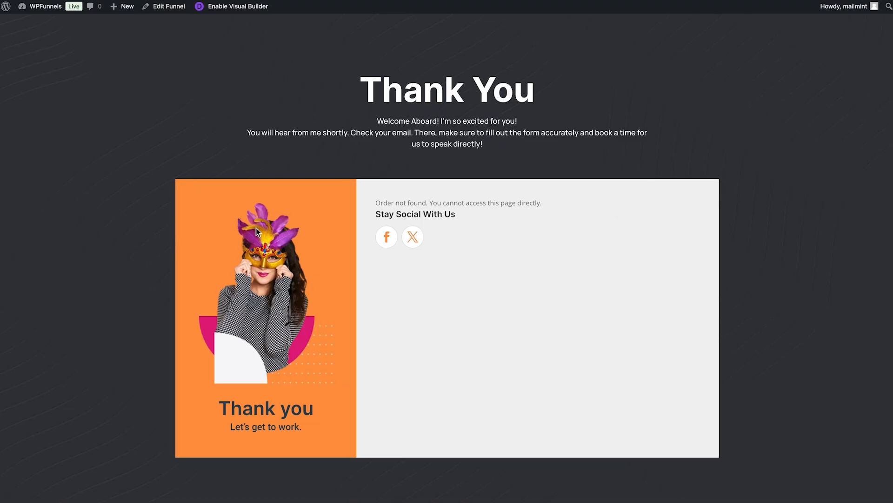
{"action": "left_click_drag", "start_coordinate": [376, 202], "coordinate": [427, 202]}
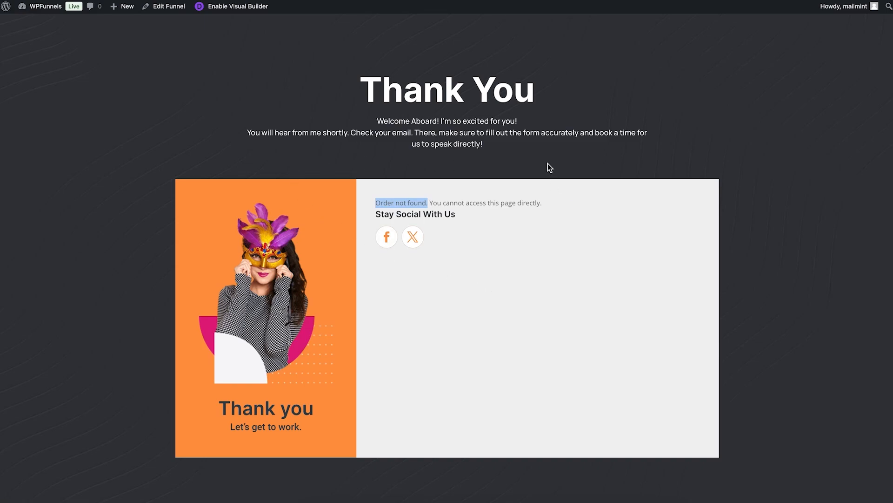
{"action": "left_click", "coordinate": [252, 10]}
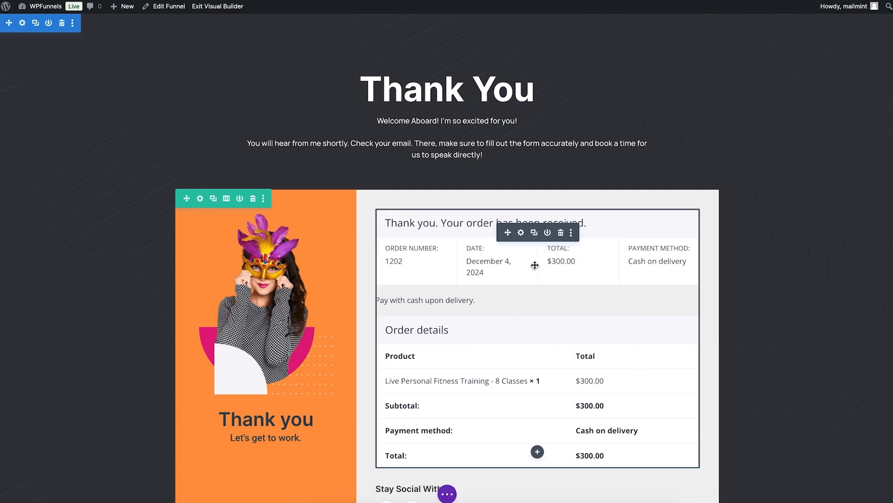
Inspect the Order Details module settings, then discard them without keeping changes
{"action": "left_click", "coordinate": [521, 232]}
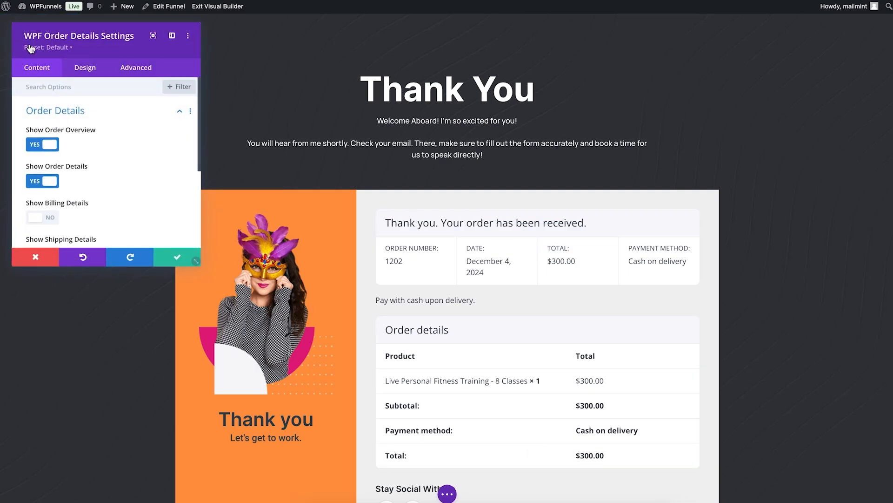
{"action": "scroll", "coordinate": [105, 136], "scroll_direction": "down", "scroll_amount": 3}
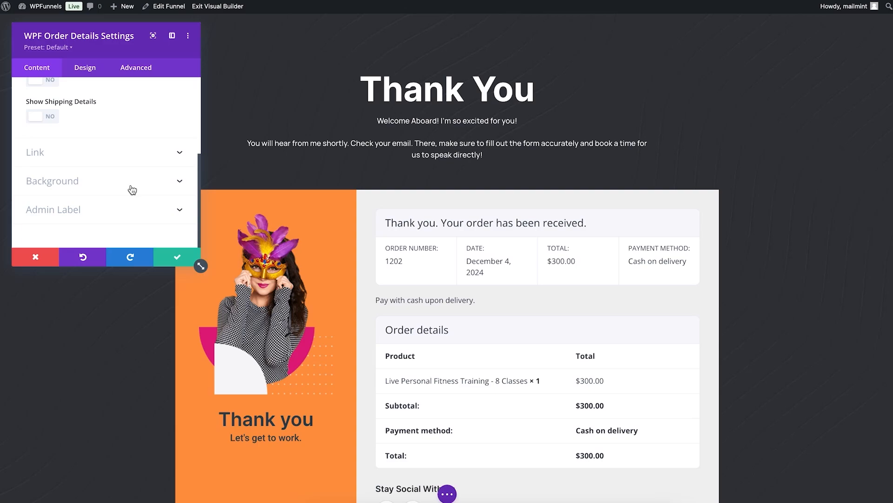
{"action": "scroll", "coordinate": [132, 189], "scroll_direction": "up", "scroll_amount": 4}
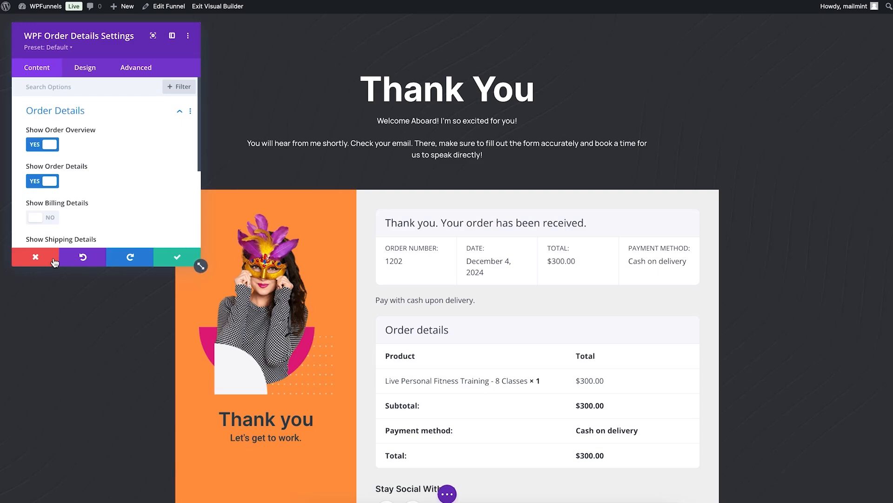
{"action": "left_click", "coordinate": [40, 259]}
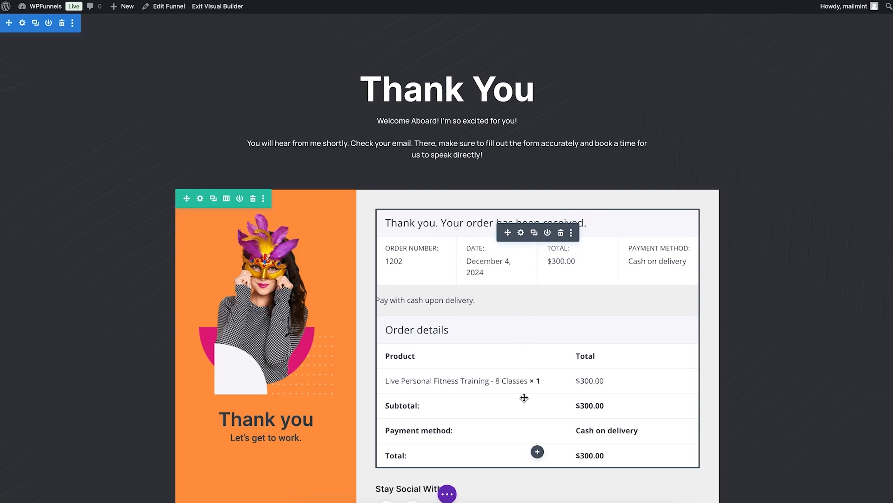
Search the Insert Module list for 'wpf' and dismiss it without adding anything
{"action": "left_click", "coordinate": [537, 451]}
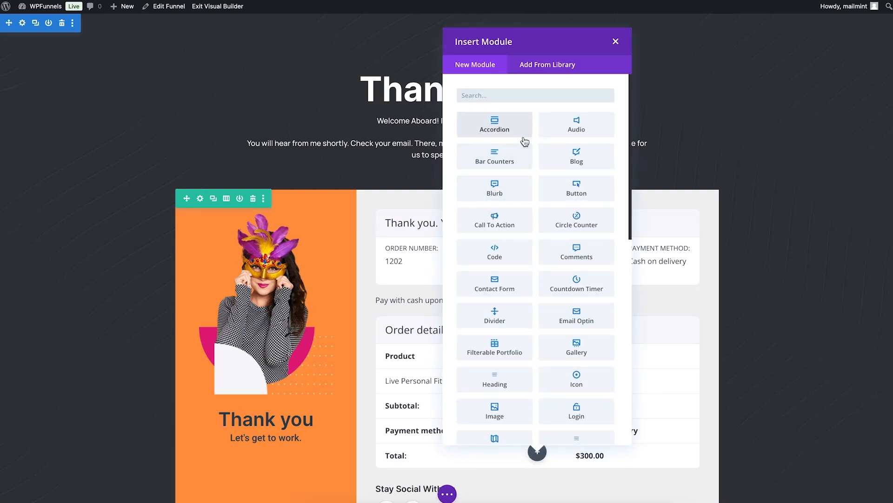
{"action": "type", "text": "wpf"}
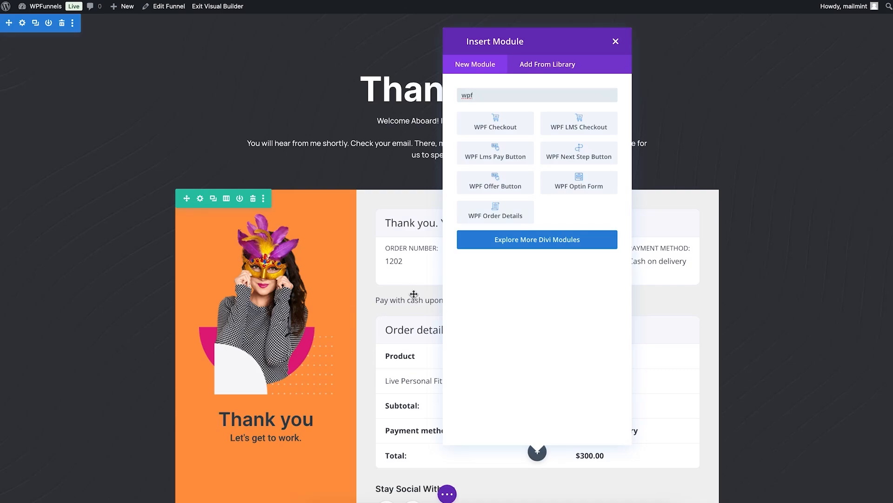
{"action": "key", "text": "Escape"}
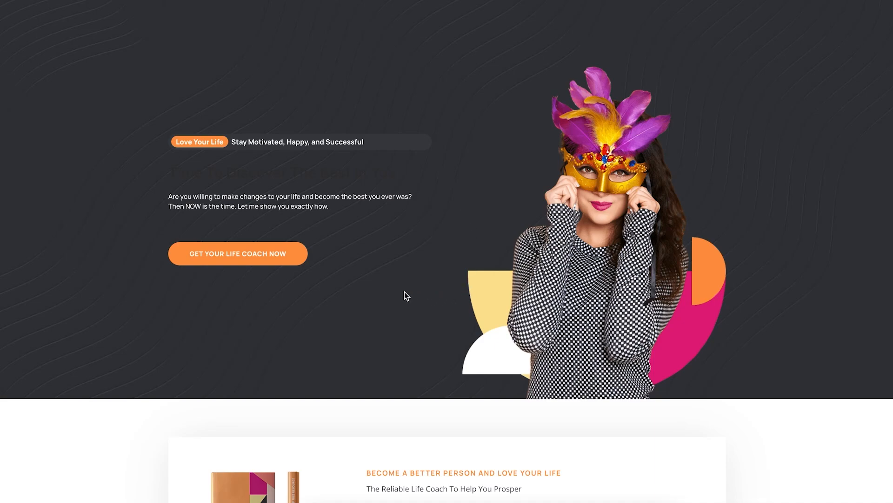
Go from the landing page's GET YOUR LIFE COACH NOW button to the checkout page
{"action": "left_click", "coordinate": [293, 255]}
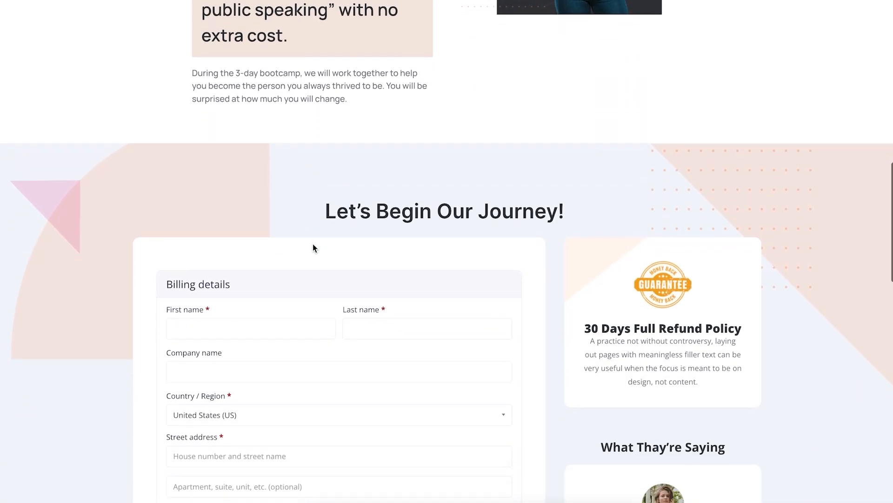
{"action": "scroll", "coordinate": [313, 244], "scroll_direction": "down", "scroll_amount": 8}
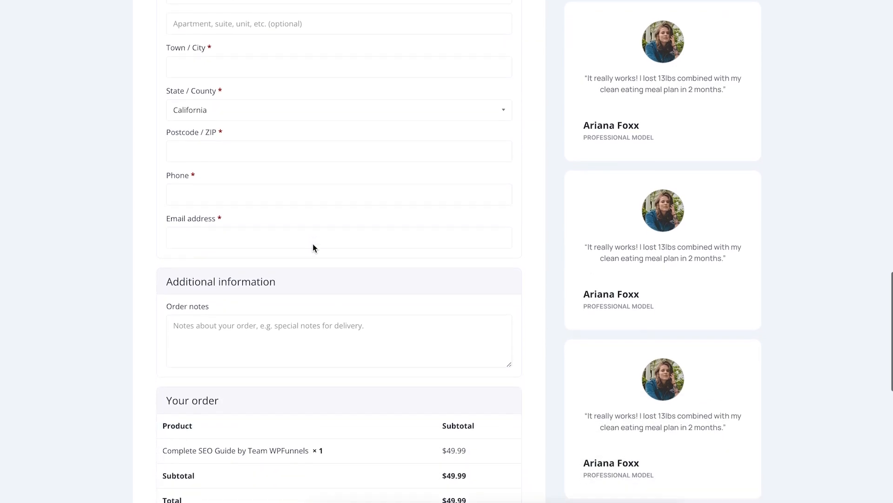
{"action": "scroll", "coordinate": [314, 246], "scroll_direction": "down", "scroll_amount": 1}
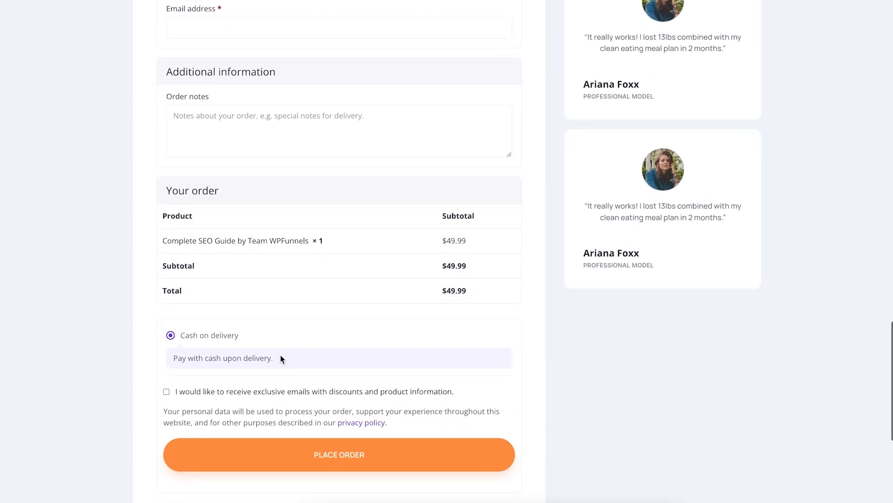
{"action": "scroll", "coordinate": [331, 398], "scroll_direction": "up", "scroll_amount": 2}
{"action": "scroll", "coordinate": [334, 354], "scroll_direction": "down", "scroll_amount": 1}
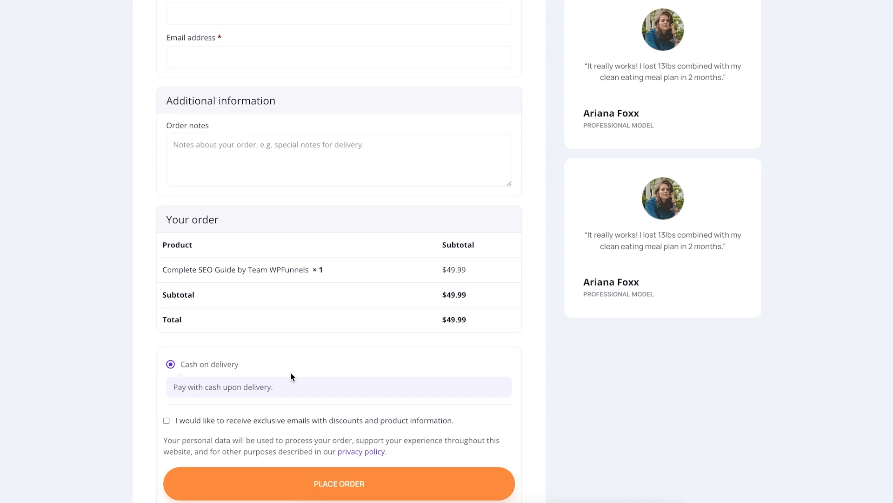
{"action": "scroll", "coordinate": [292, 376], "scroll_direction": "up", "scroll_amount": 12}
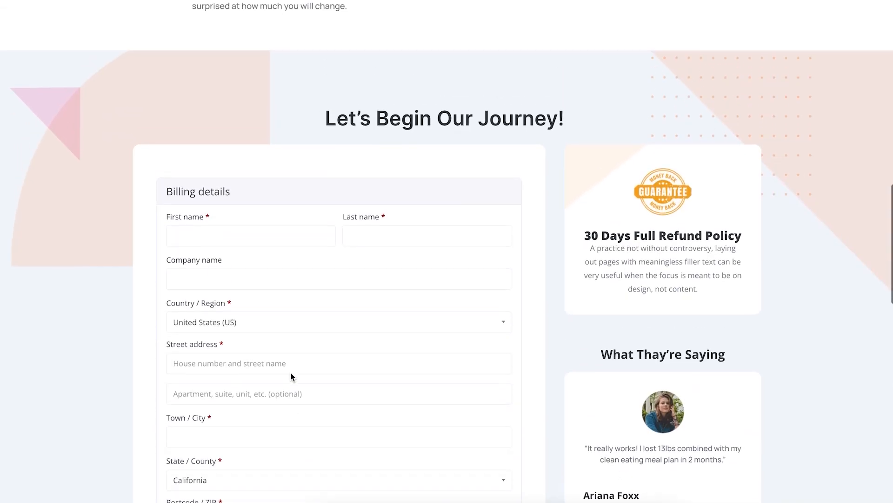
{"action": "scroll", "coordinate": [291, 375], "scroll_direction": "down", "scroll_amount": 2}
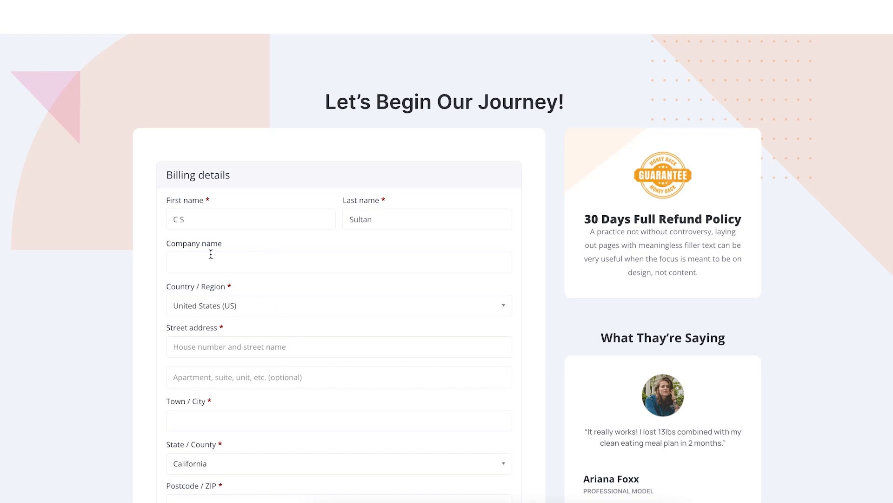
Fill in the billing street address, town/city, postcode, phone number and e-mail address
{"action": "left_click", "coordinate": [219, 343]}
{"action": "type", "text": "1 Main St."}
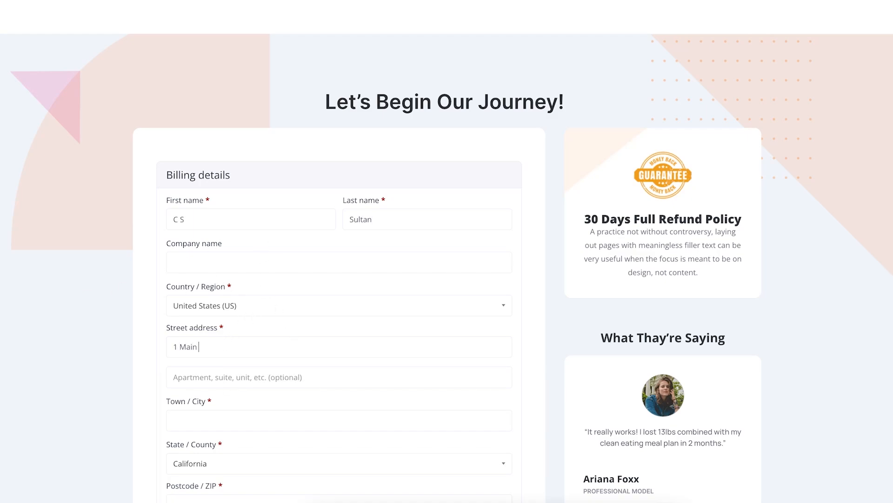
{"action": "scroll", "coordinate": [220, 330], "scroll_direction": "down", "scroll_amount": 3}
{"action": "left_click", "coordinate": [223, 271]}
{"action": "type", "text": "San Jose"}
{"action": "scroll", "coordinate": [221, 319], "scroll_direction": "down", "scroll_amount": 1}
{"action": "left_click", "coordinate": [221, 317]}
{"action": "type", "text": "90192"}
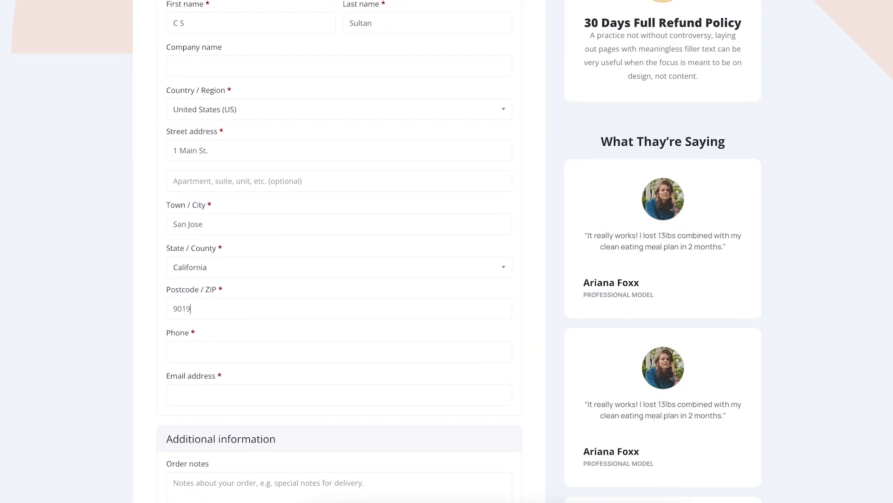
{"action": "left_click", "coordinate": [217, 351]}
{"action": "scroll", "coordinate": [207, 373], "scroll_direction": "down", "scroll_amount": 1}
{"action": "left_click", "coordinate": [208, 375]}
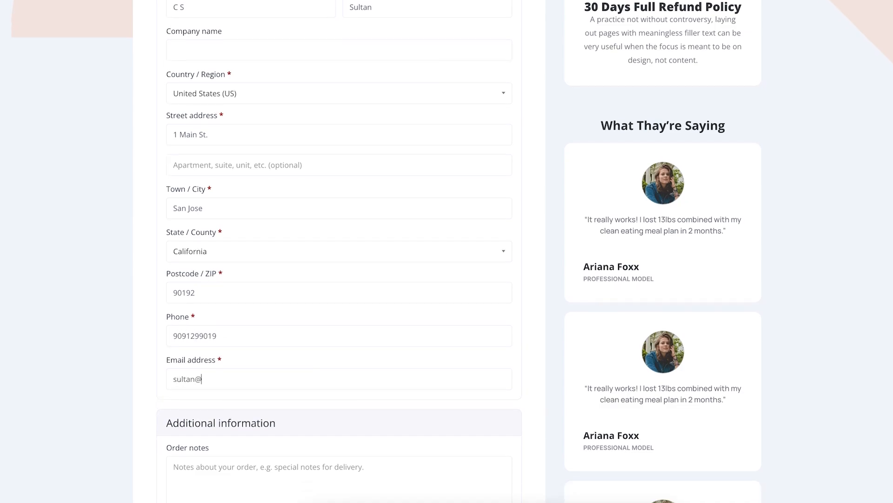
Tick the checkbox to receive exclusive discount emails
{"action": "scroll", "coordinate": [224, 379], "scroll_direction": "down", "scroll_amount": 4}
{"action": "scroll", "coordinate": [224, 380], "scroll_direction": "down", "scroll_amount": 3}
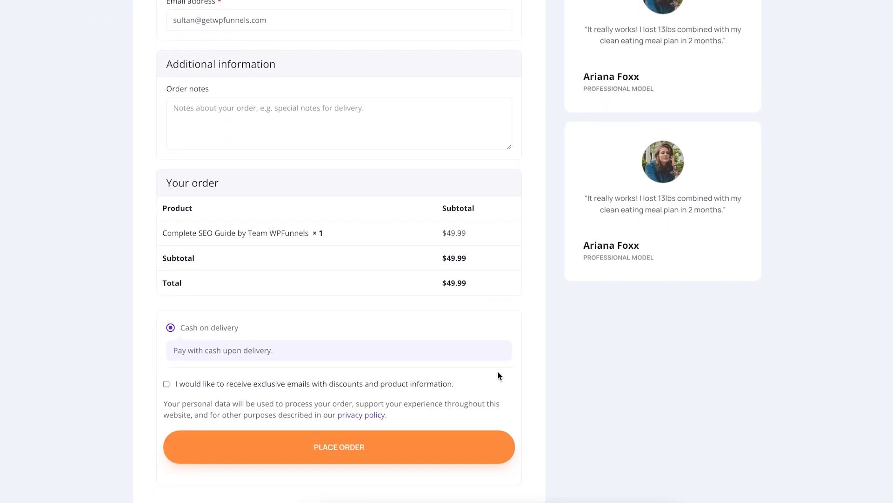
{"action": "left_click", "coordinate": [166, 383]}
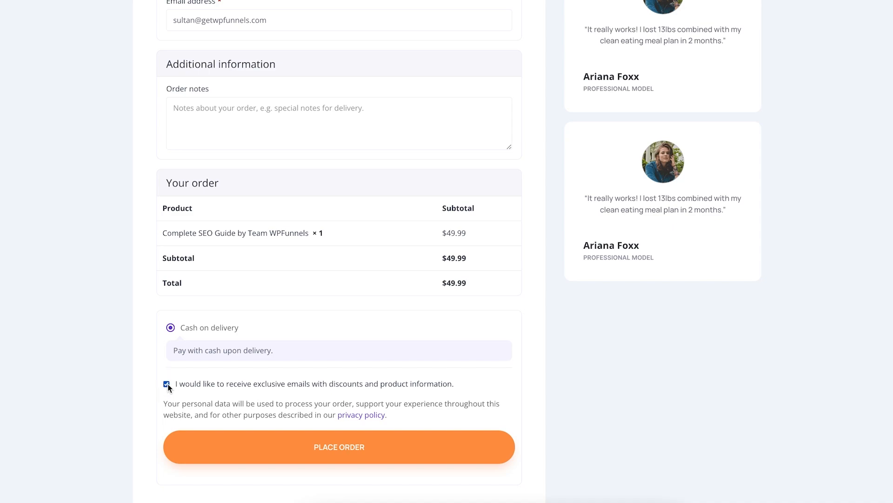
Place the test order for Complete SEO Guide at $49.99
{"action": "left_click", "coordinate": [350, 446]}
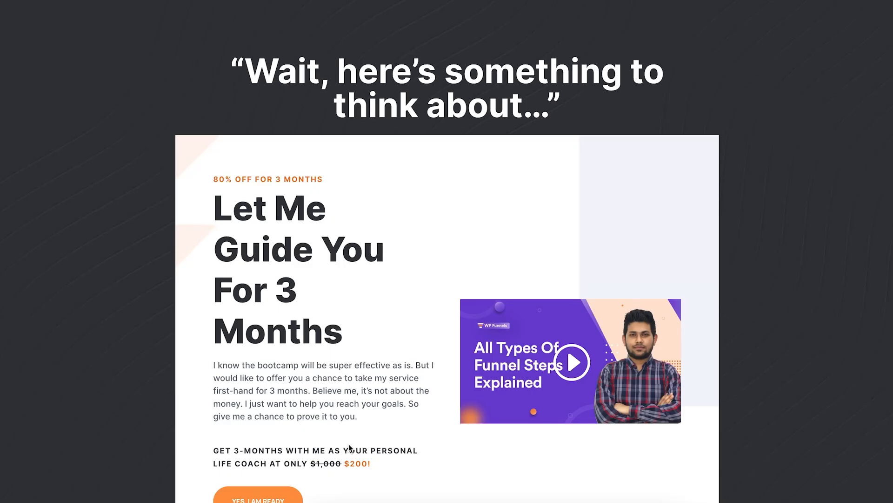
{"action": "scroll", "coordinate": [348, 445], "scroll_direction": "down", "scroll_amount": 2}
{"action": "scroll", "coordinate": [325, 446], "scroll_direction": "down", "scroll_amount": 1}
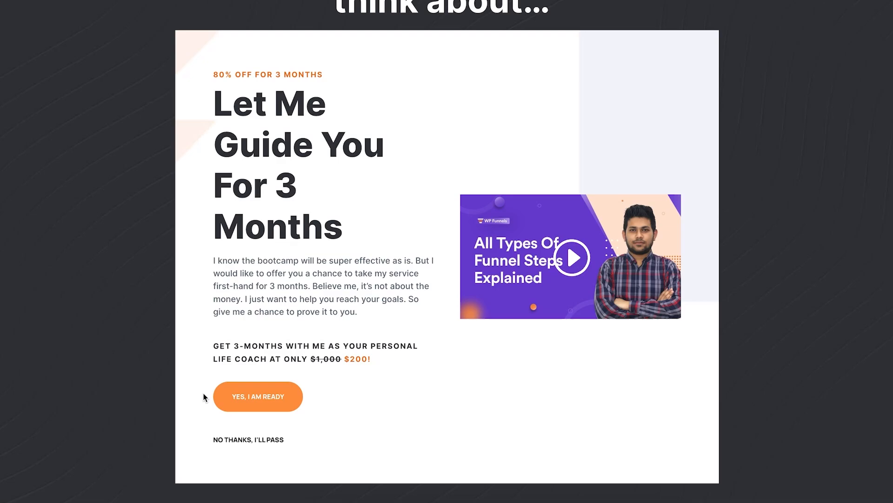
Accept the 3-month coaching upsell and review the $349.99 Thank You page
{"action": "left_click", "coordinate": [262, 404]}
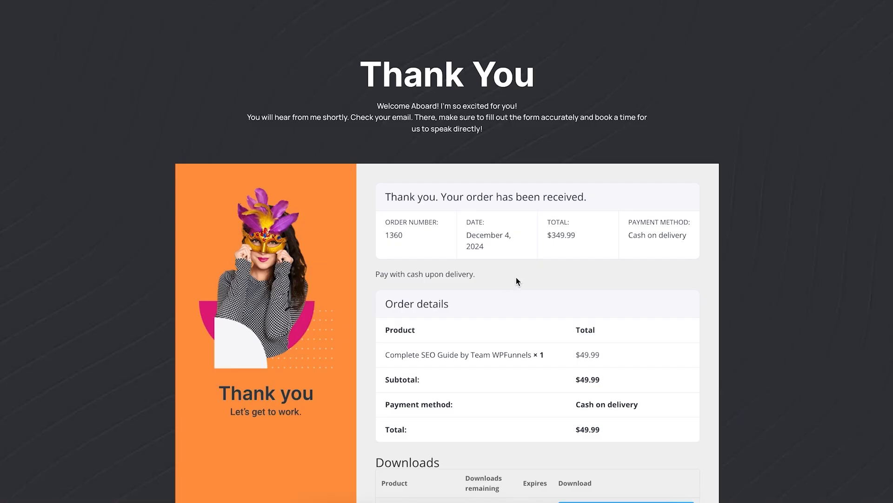
{"action": "scroll", "coordinate": [520, 280], "scroll_direction": "down", "scroll_amount": 4}
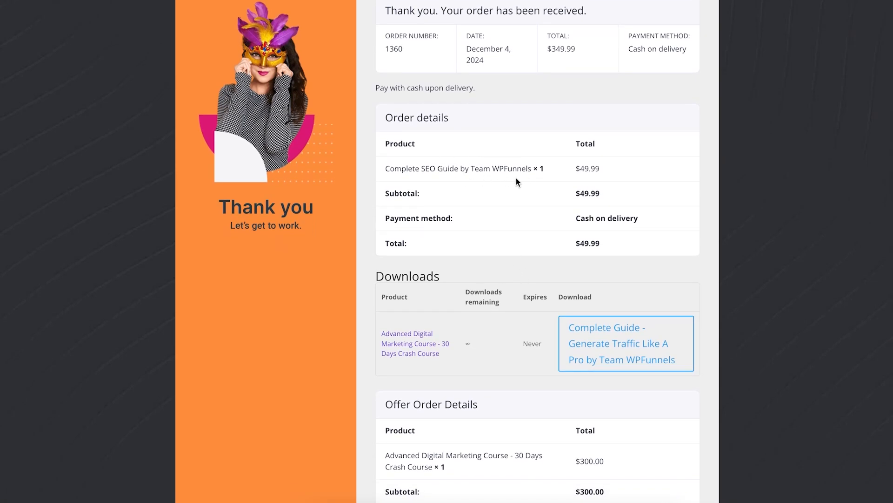
{"action": "scroll", "coordinate": [471, 346], "scroll_direction": "down", "scroll_amount": 3}
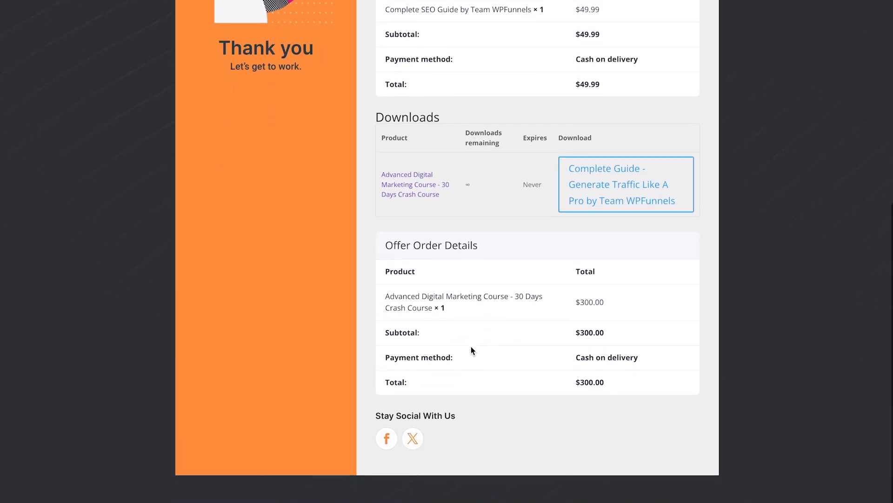